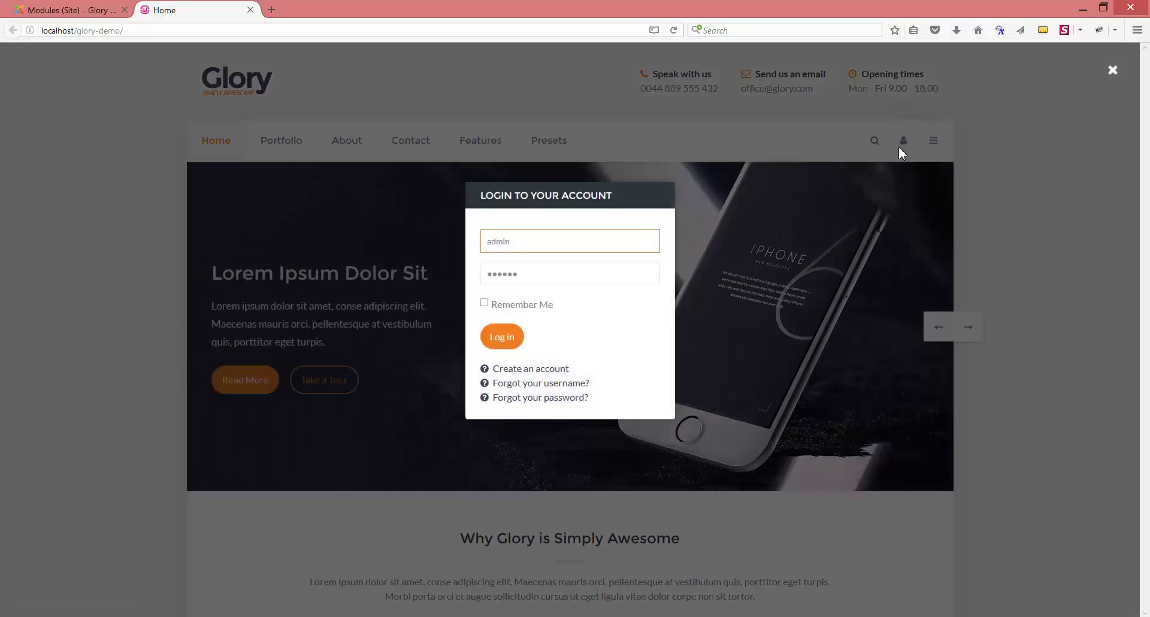
Dismiss the login popup on the demo home page, and open and close the Offcanvas Section.
click(813, 215)
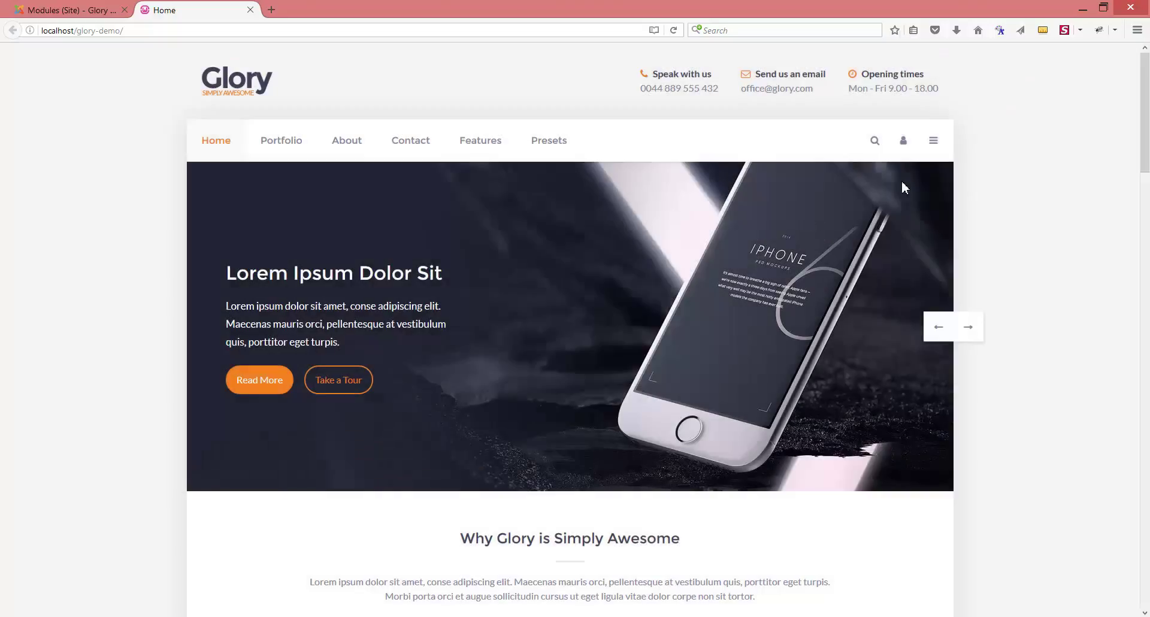
click(934, 143)
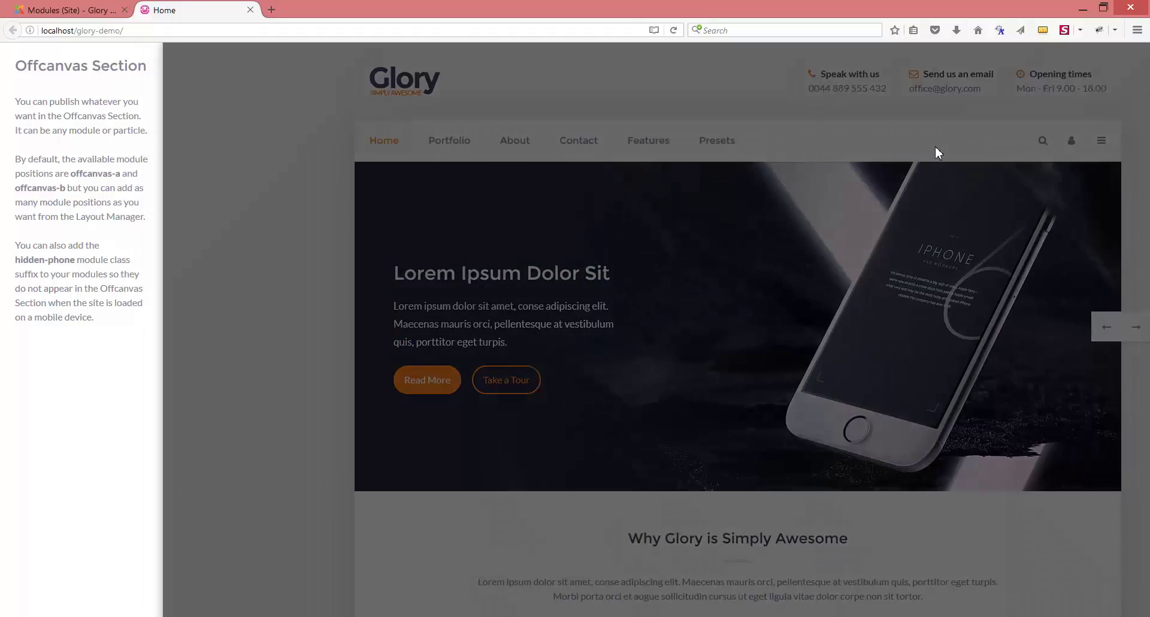
click(693, 257)
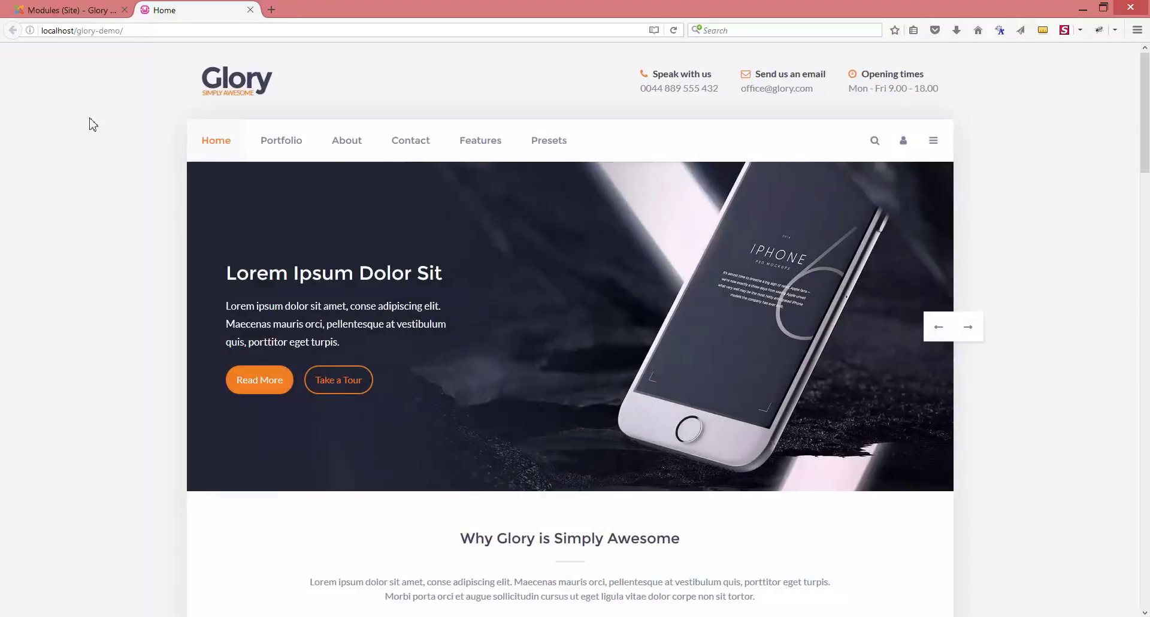
In the Joomla administrator's site modules, open the Search/Login module and its particle settings.
click(77, 12)
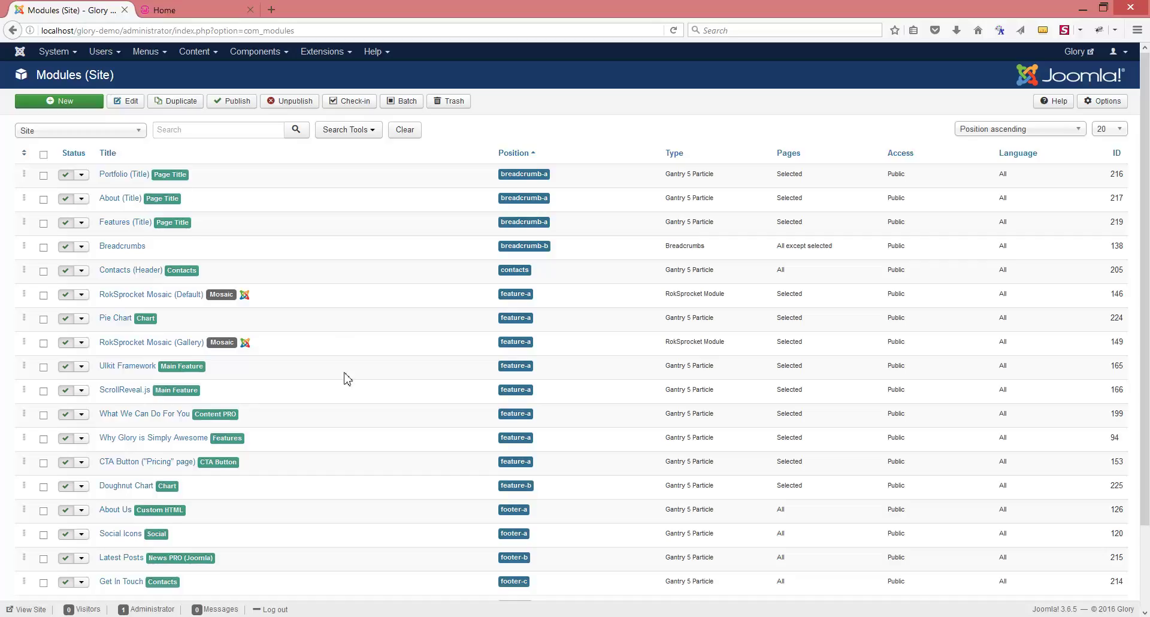
scroll(337, 389, down, 3)
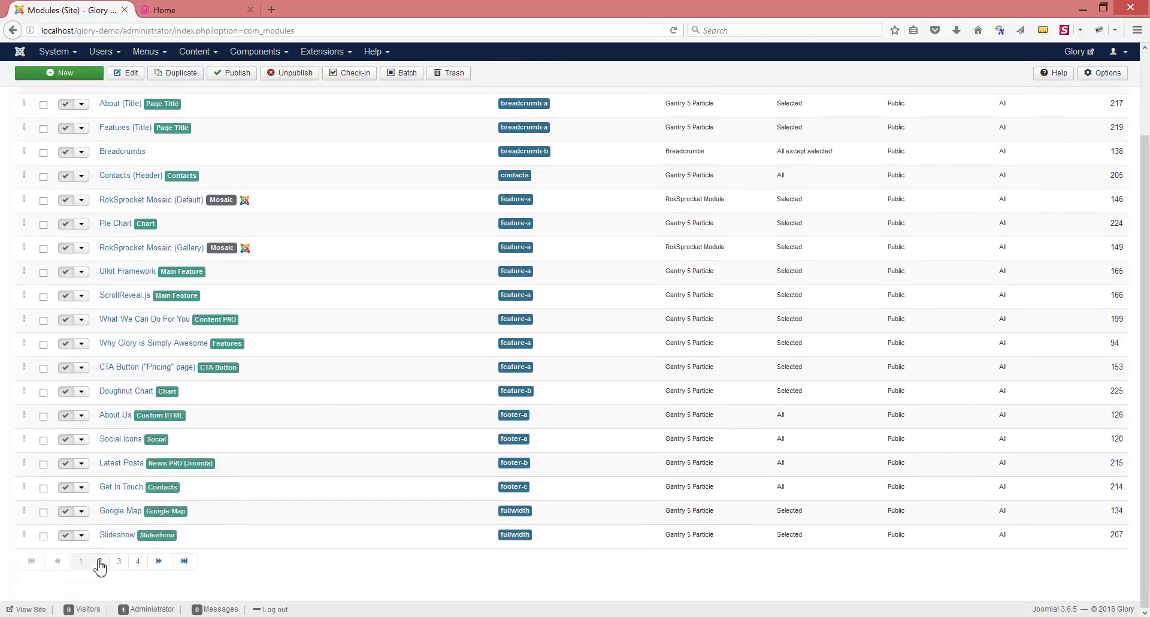
click(100, 563)
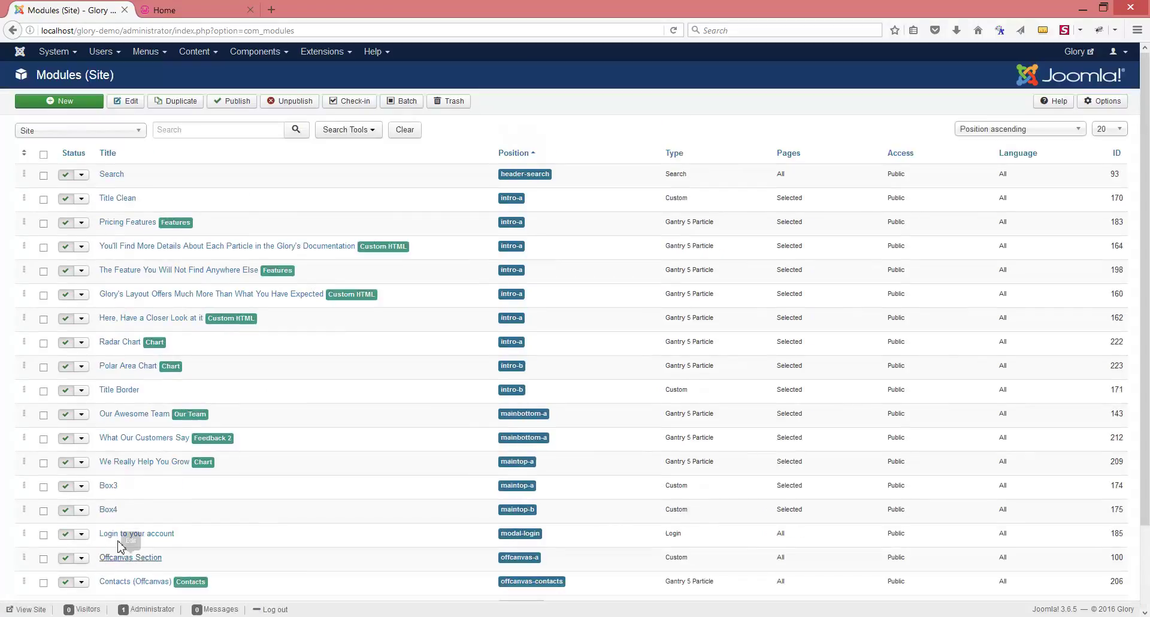
scroll(332, 470, down, 3)
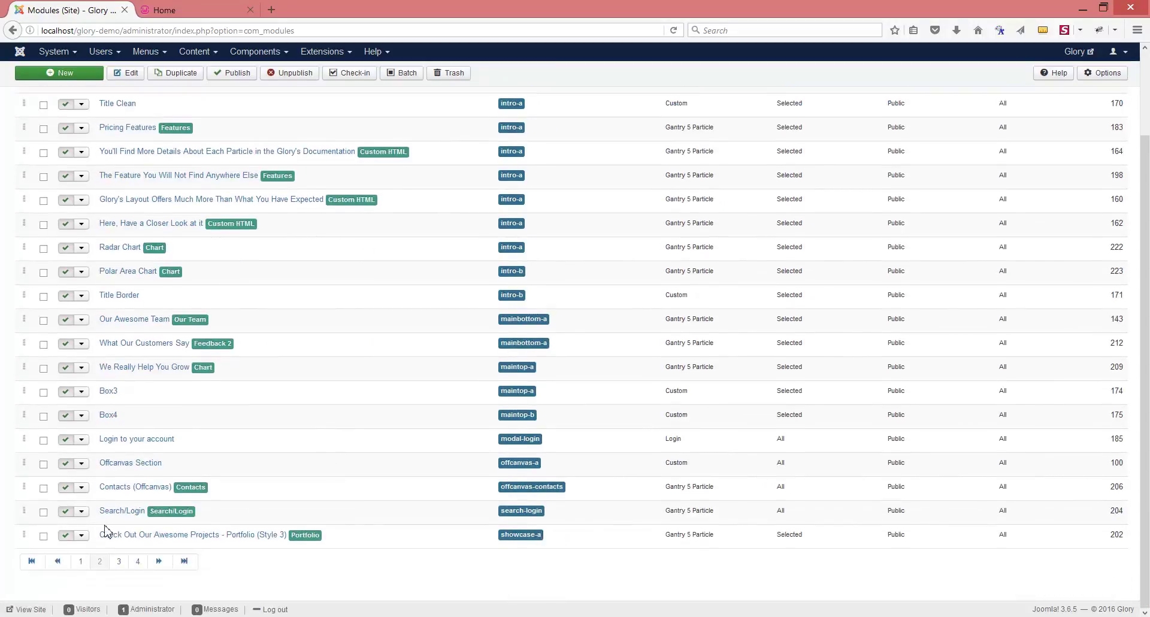
drag(150, 512, 173, 514)
click(127, 513)
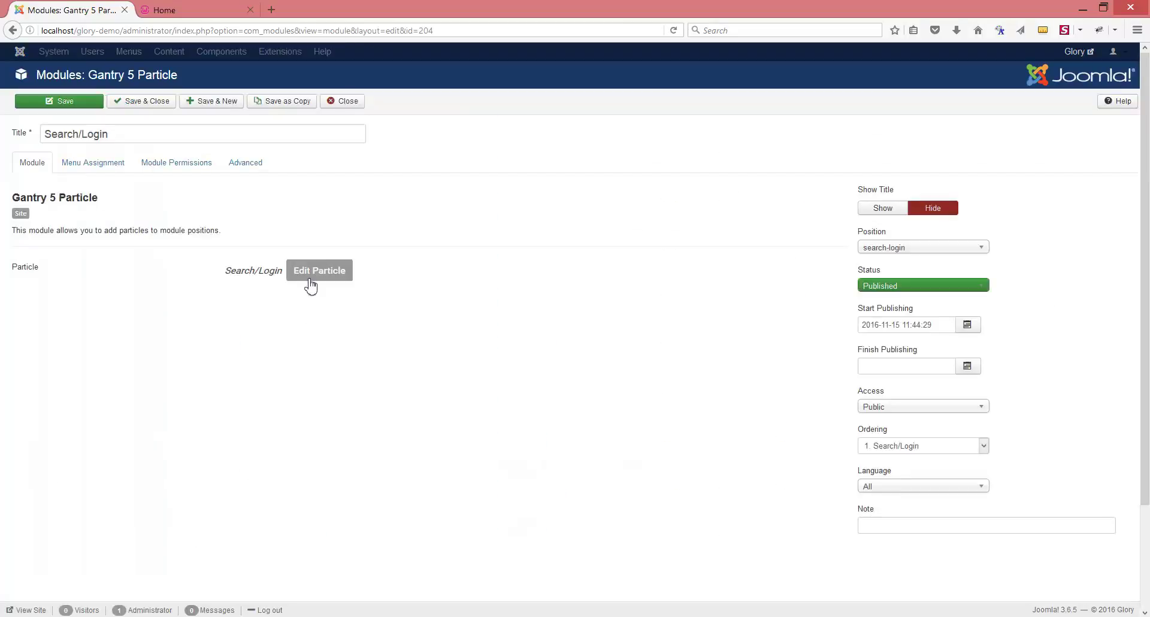
click(306, 270)
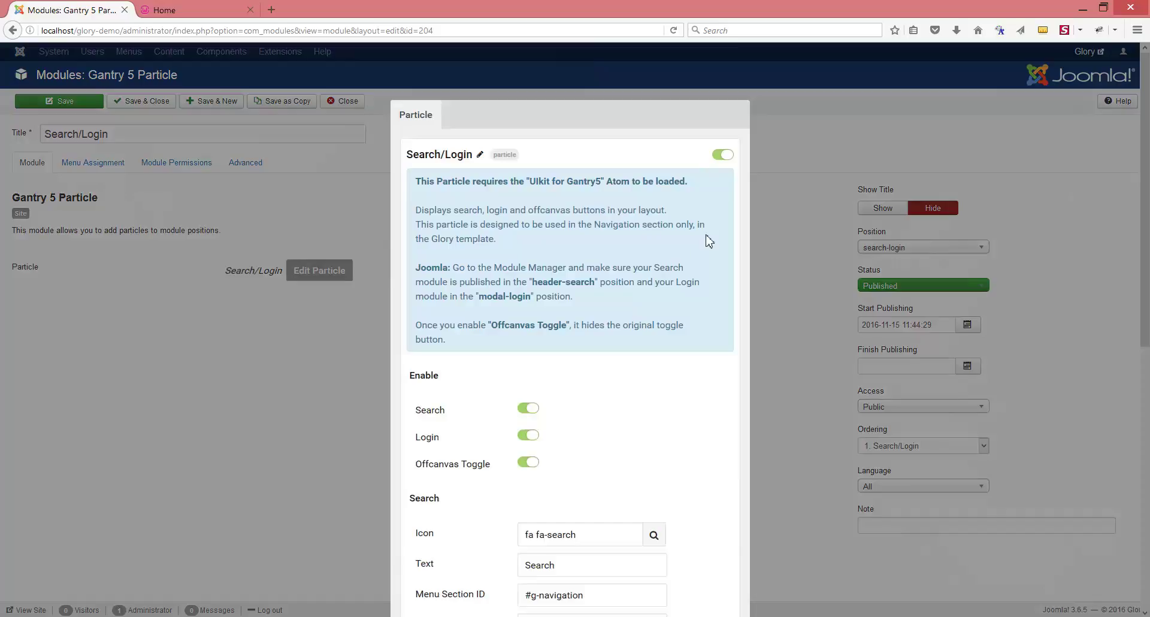
Read the Search/Login particle notes on the required header-search and modal-login module positions.
drag(431, 239, 454, 244)
click(460, 251)
drag(537, 287, 596, 290)
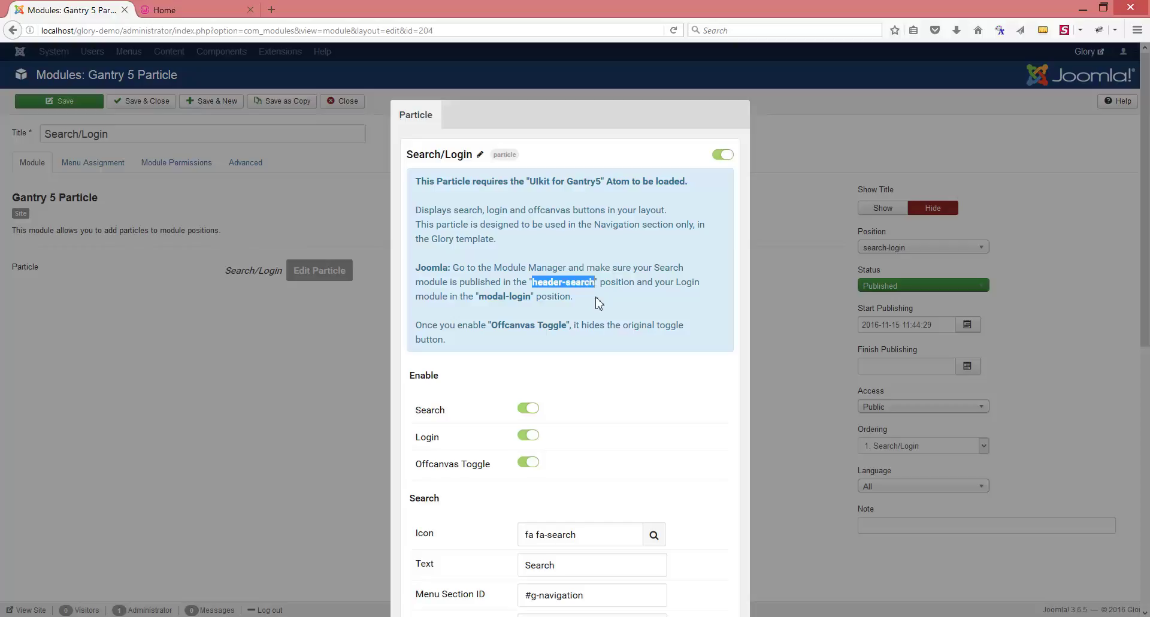
click(488, 305)
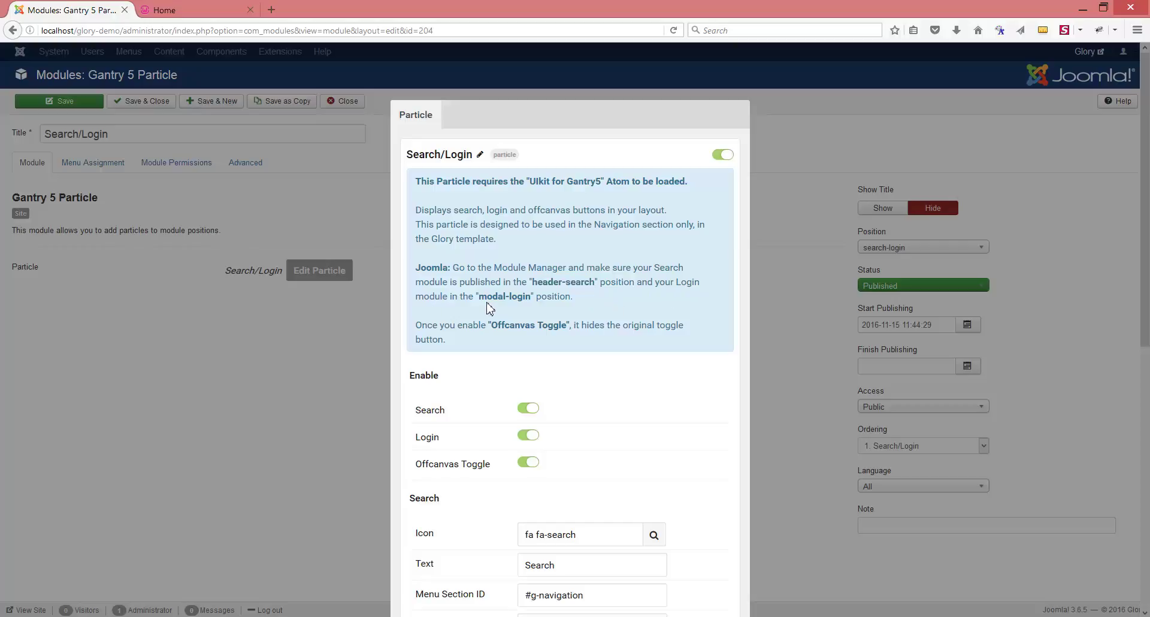
drag(479, 296, 533, 299)
click(547, 311)
Disable Login and Offcanvas Toggle in the Search/Login particle, apply the settings and save the module.
click(527, 435)
click(530, 462)
scroll(686, 503, down, 7)
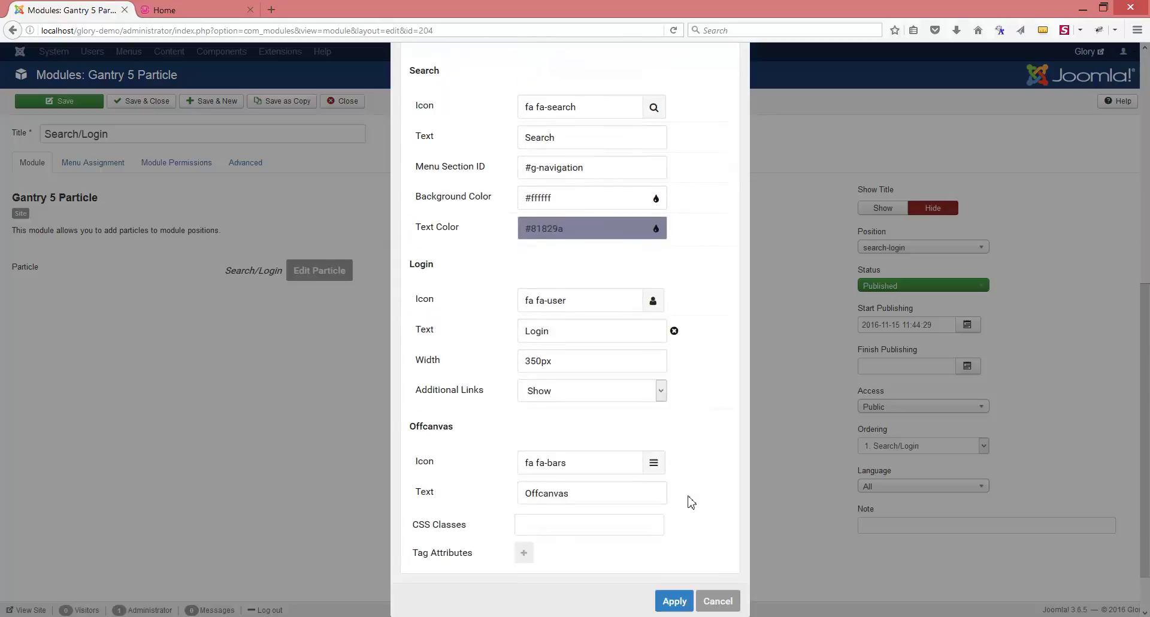
click(676, 545)
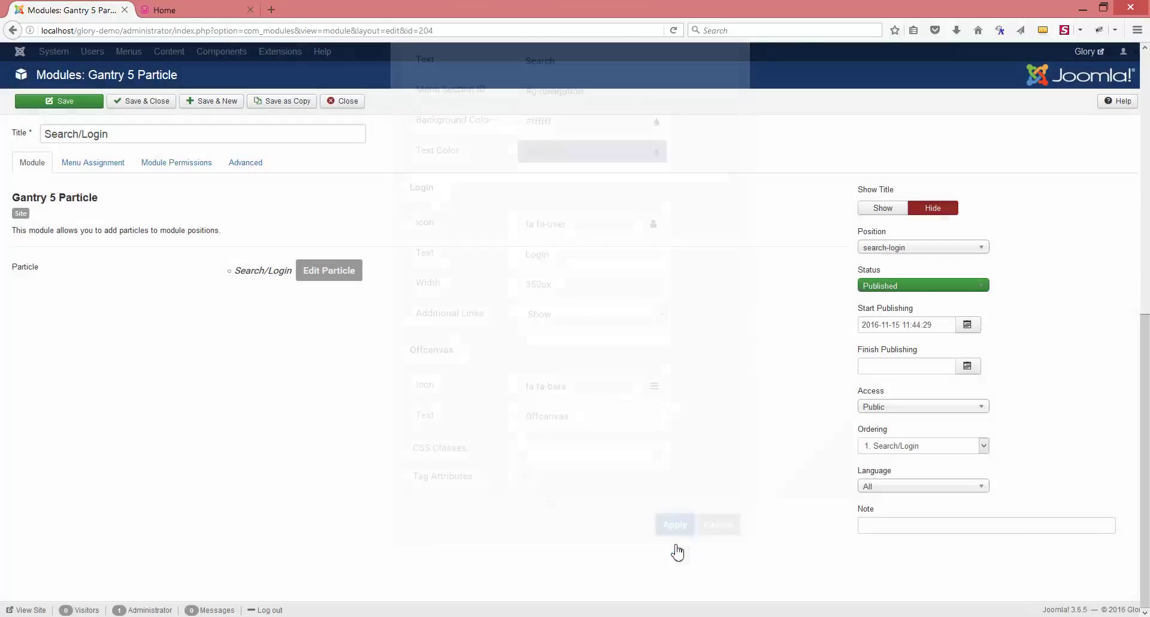
click(65, 102)
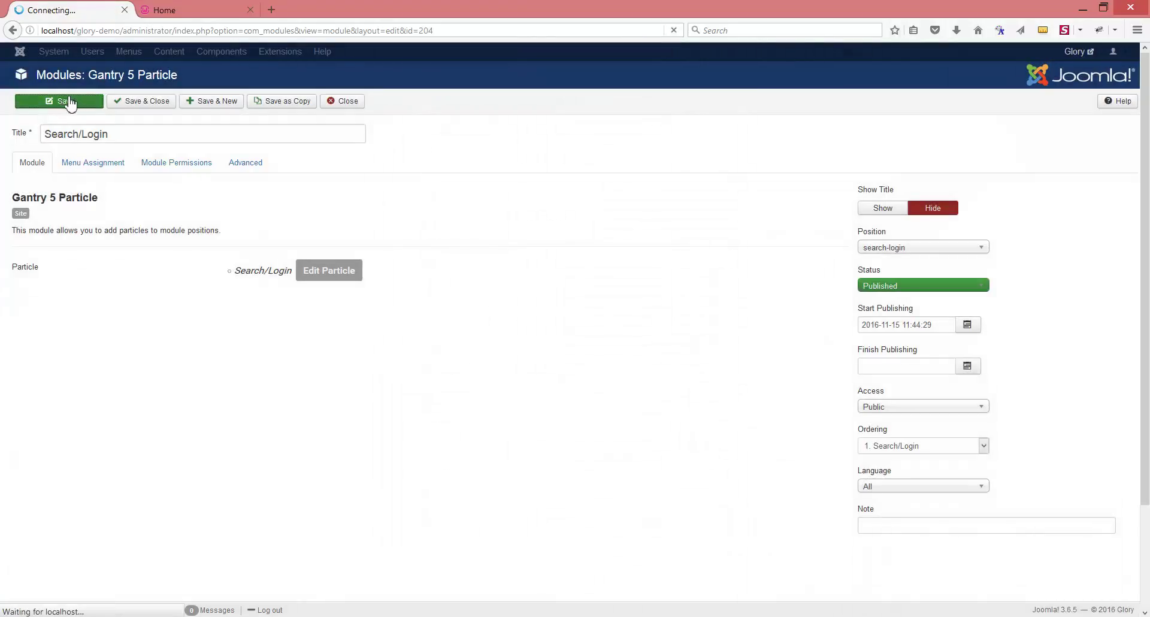
Reload the demo home page, try the search icon, and open and close the Offcanvas Section from the original toggle over the logo.
click(165, 18)
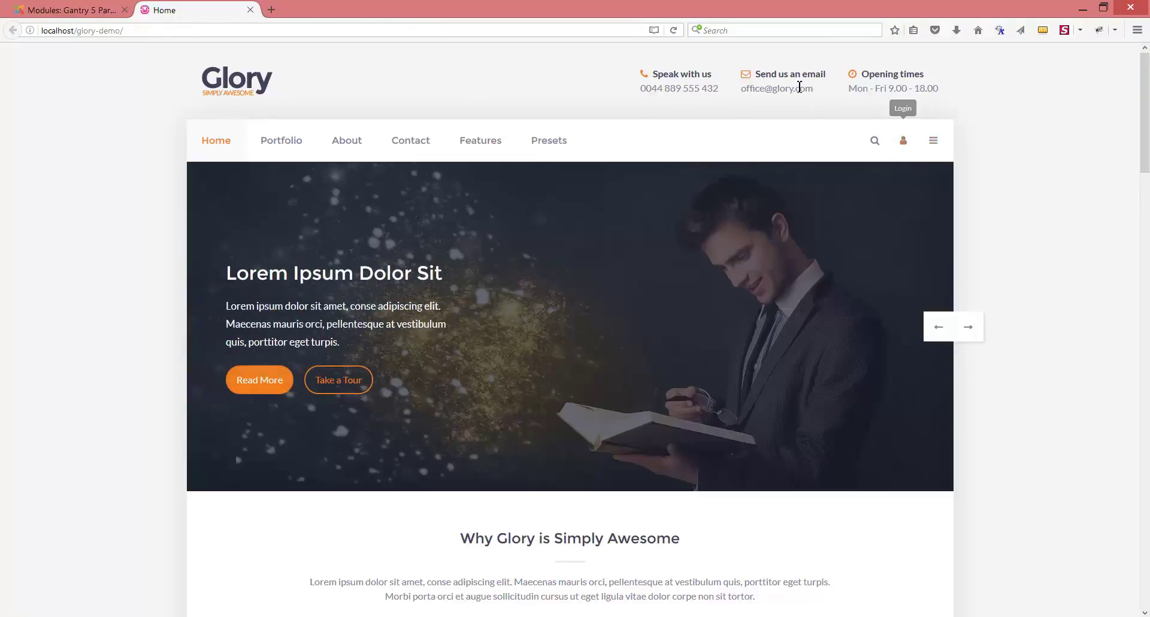
click(673, 30)
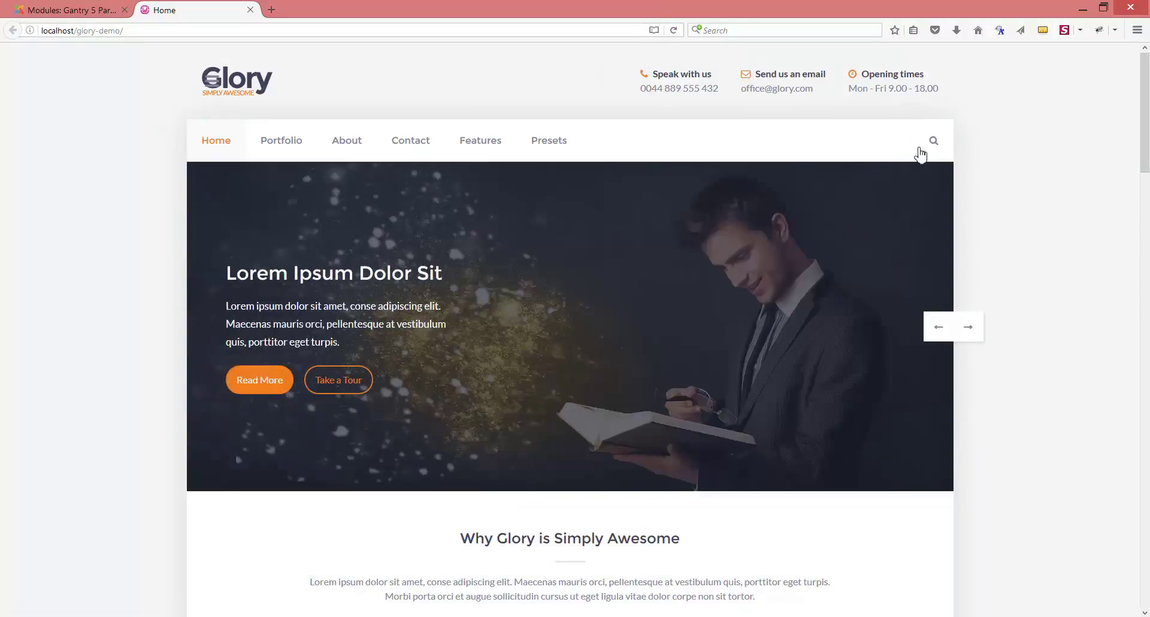
click(933, 142)
click(931, 143)
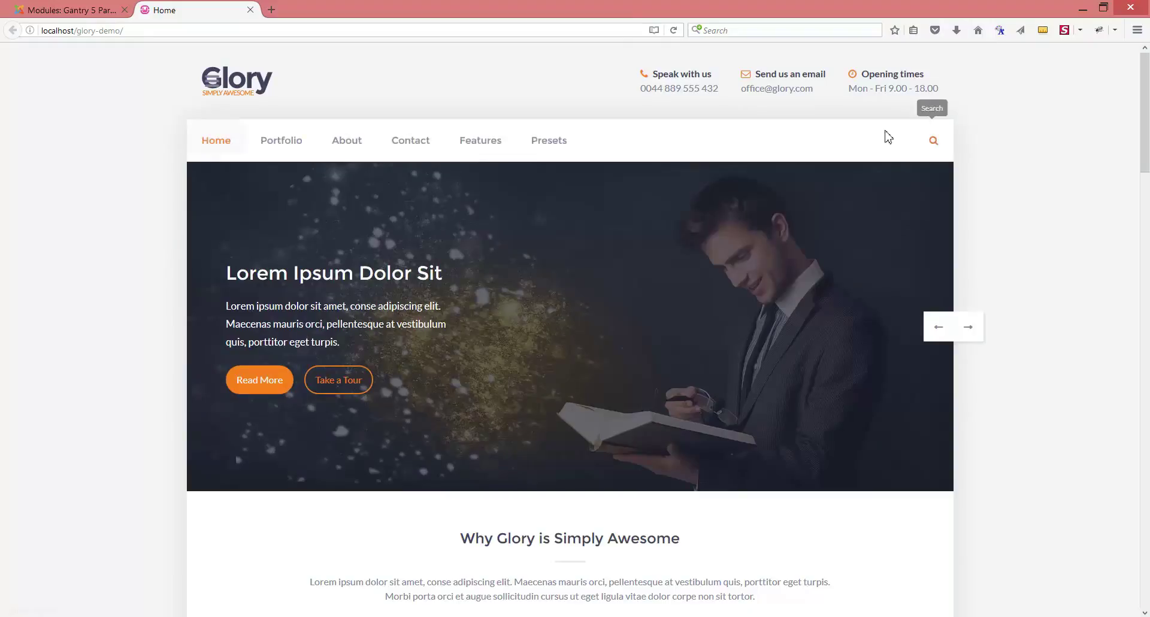
click(211, 78)
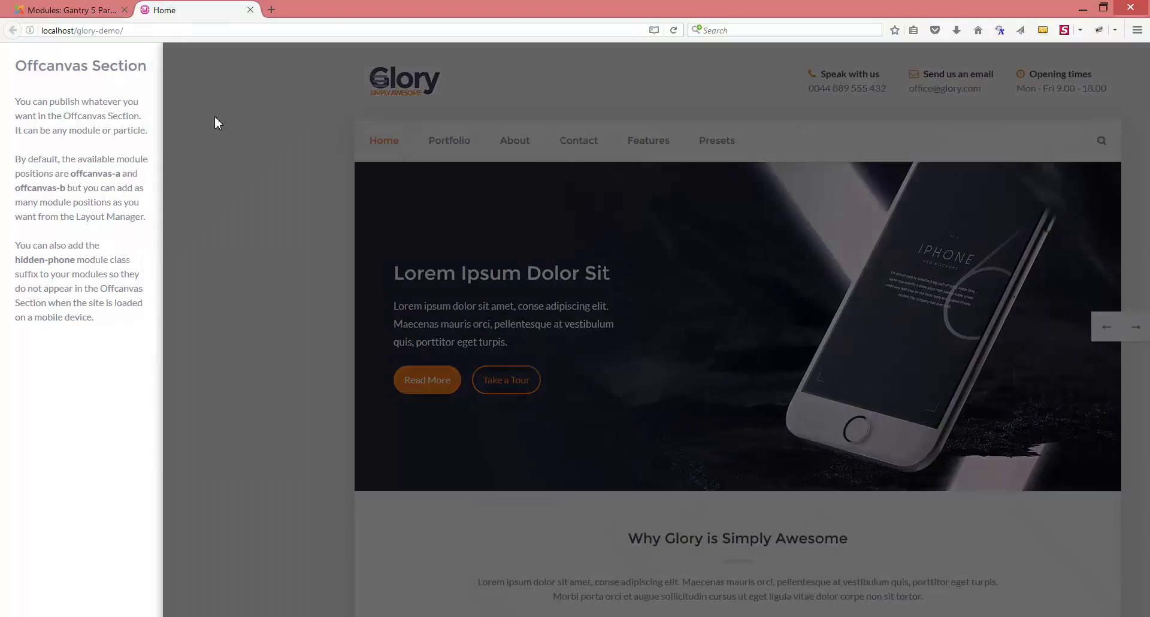
click(224, 115)
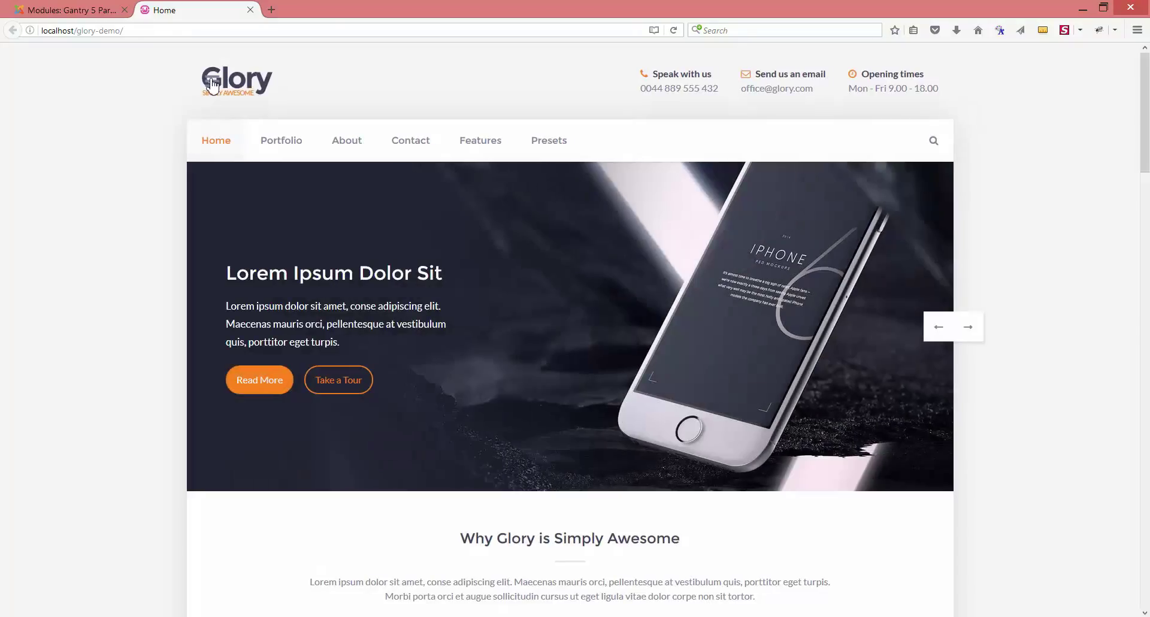
Enable Offcanvas Toggle in the Search/Login particle, apply the settings and save the module.
click(93, 14)
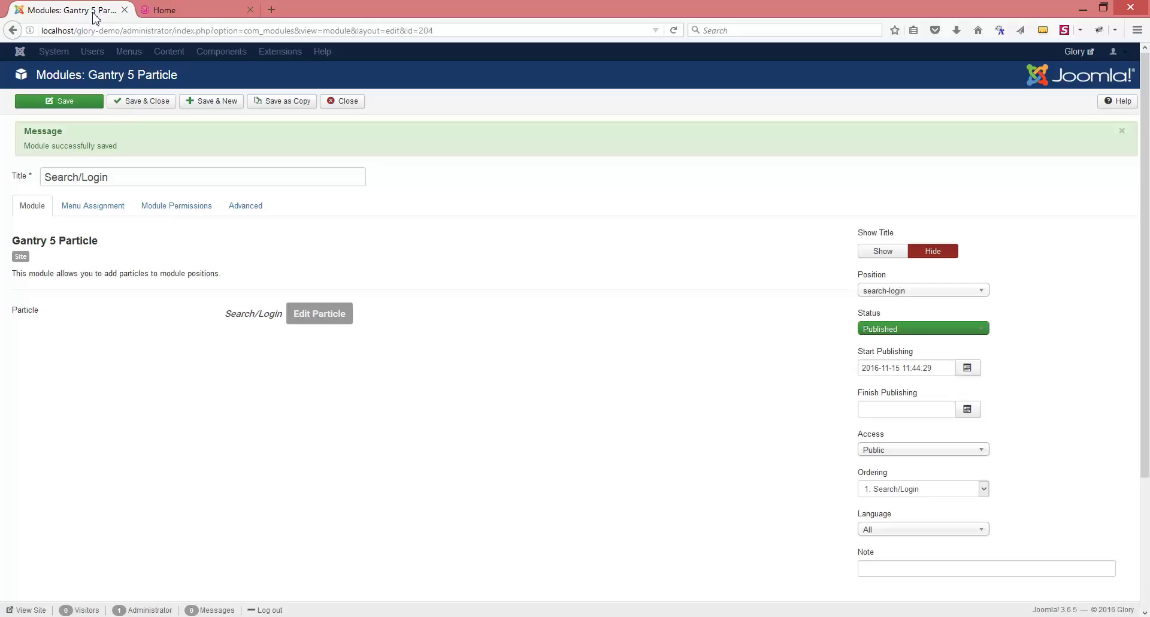
click(310, 313)
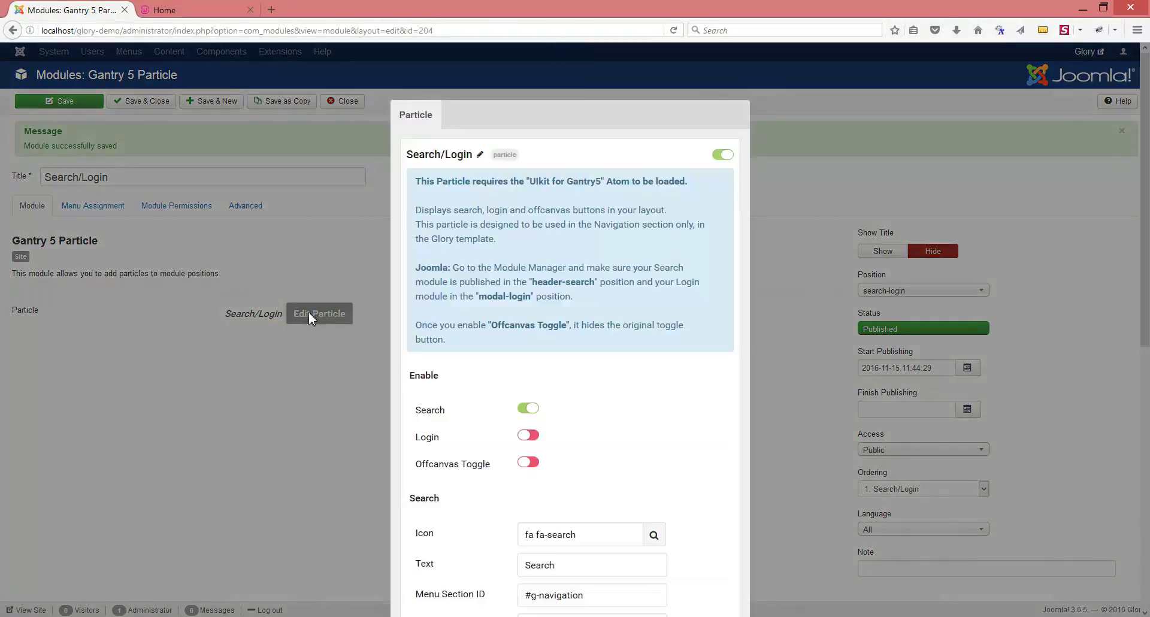
drag(417, 328, 461, 350)
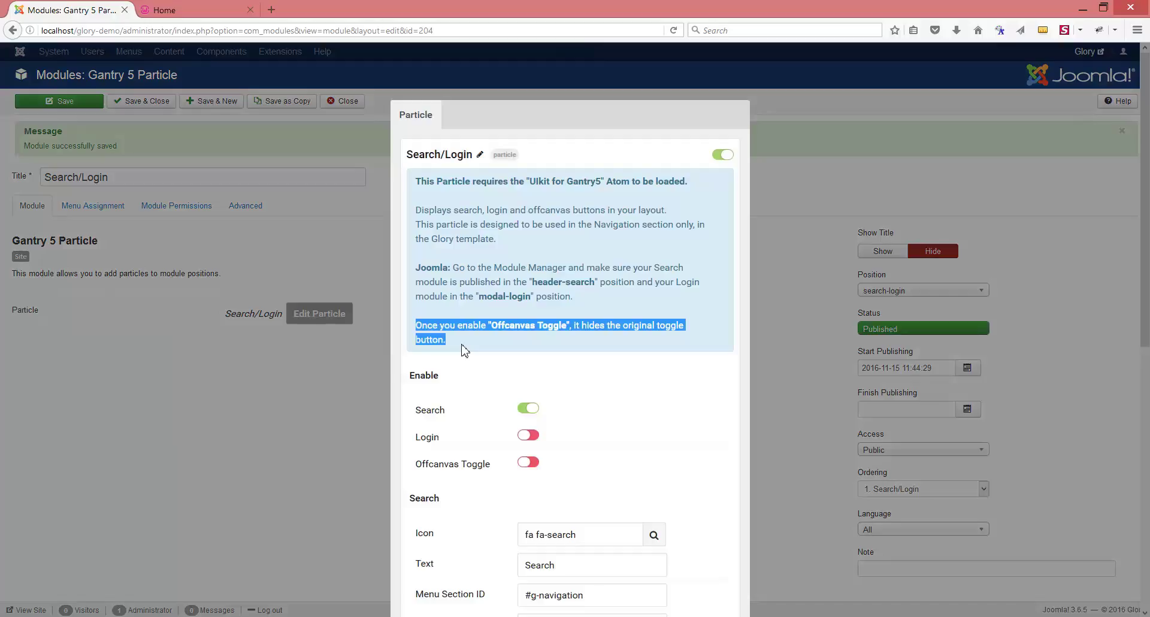
click(524, 465)
scroll(680, 483, down, 8)
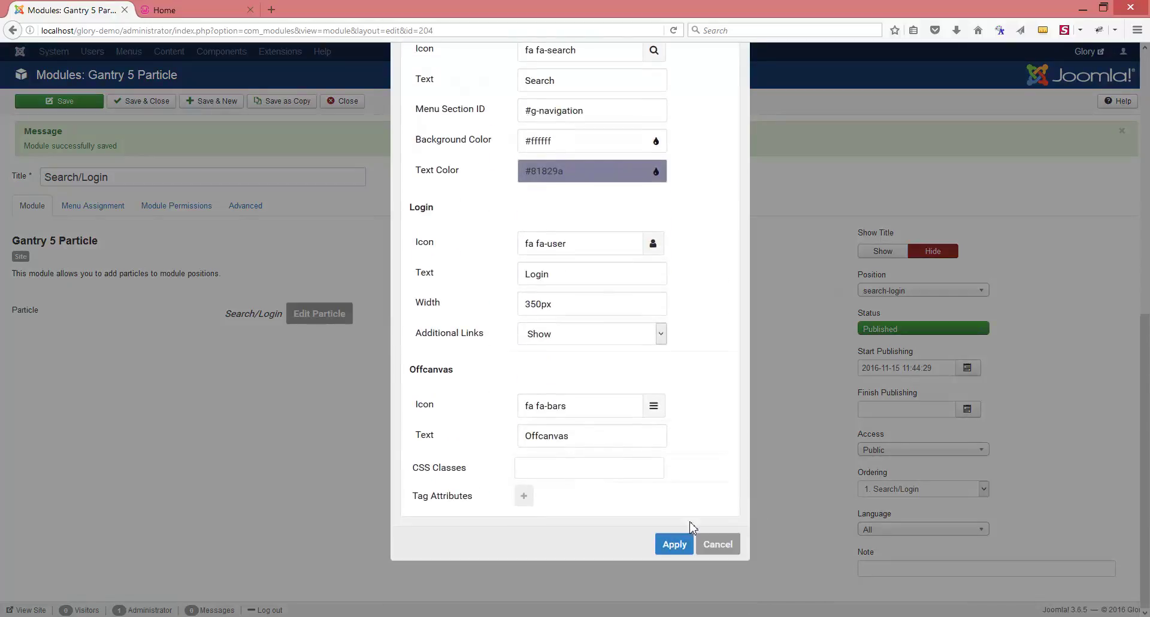
click(673, 545)
click(63, 101)
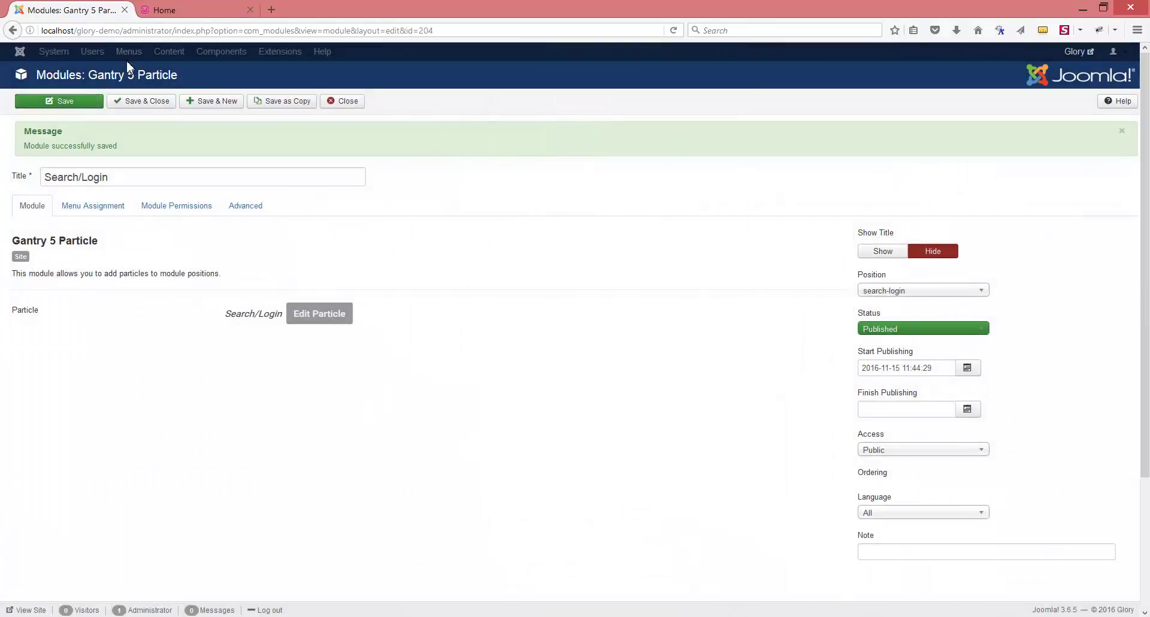
Reload the demo home page and test opening and closing the Offcanvas Section from the navigation bar's toggle.
click(163, 10)
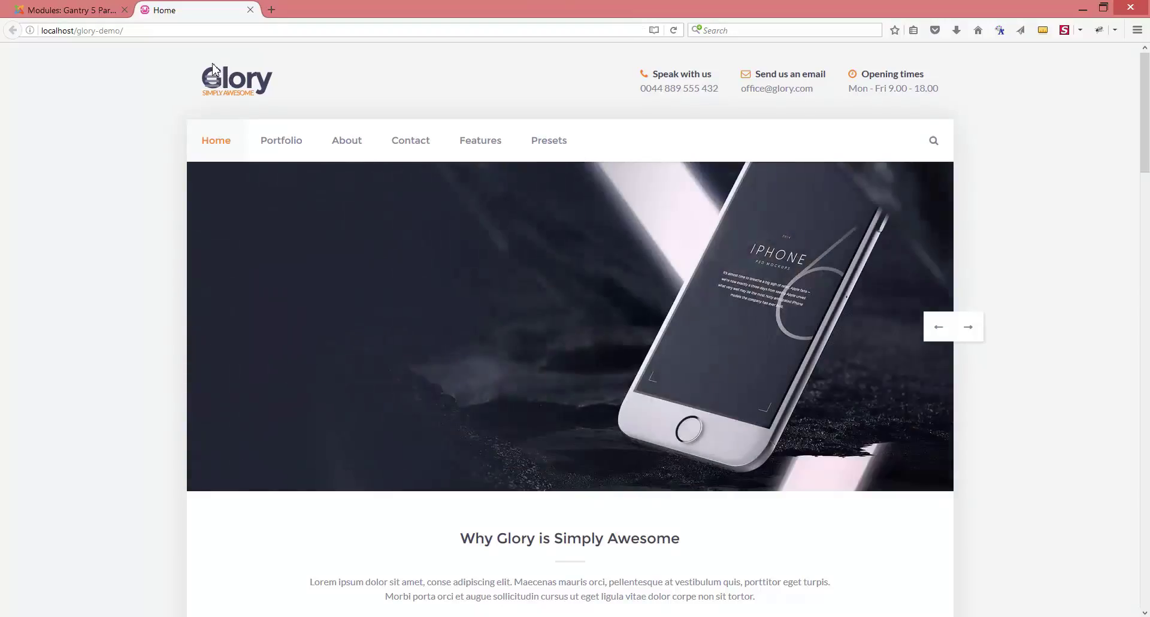
click(674, 31)
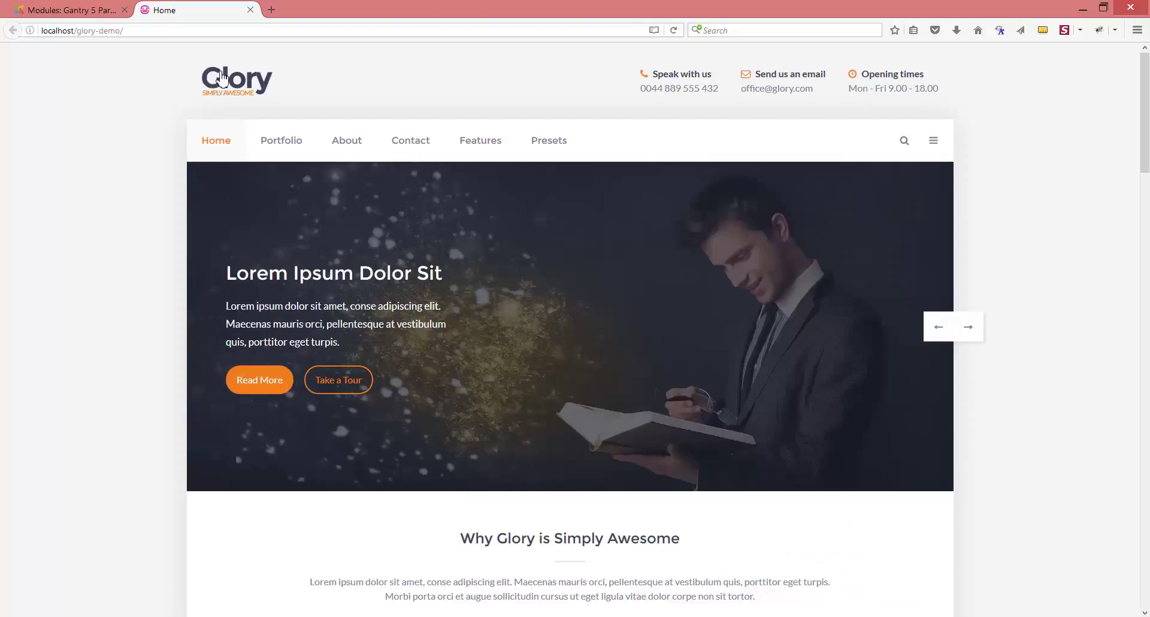
click(935, 141)
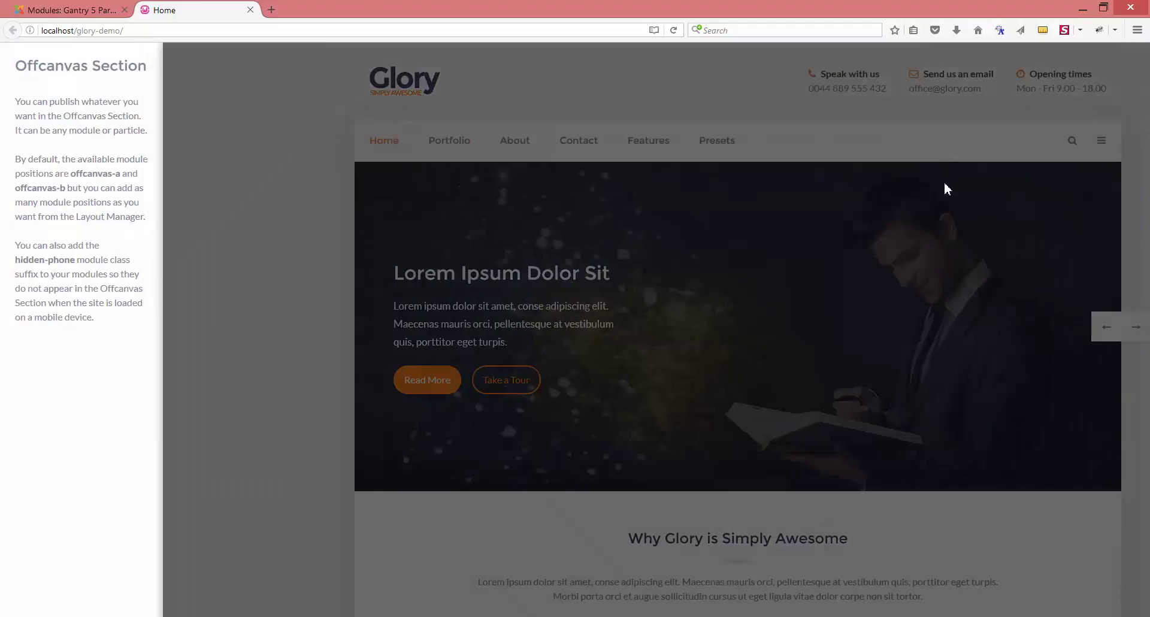
click(724, 214)
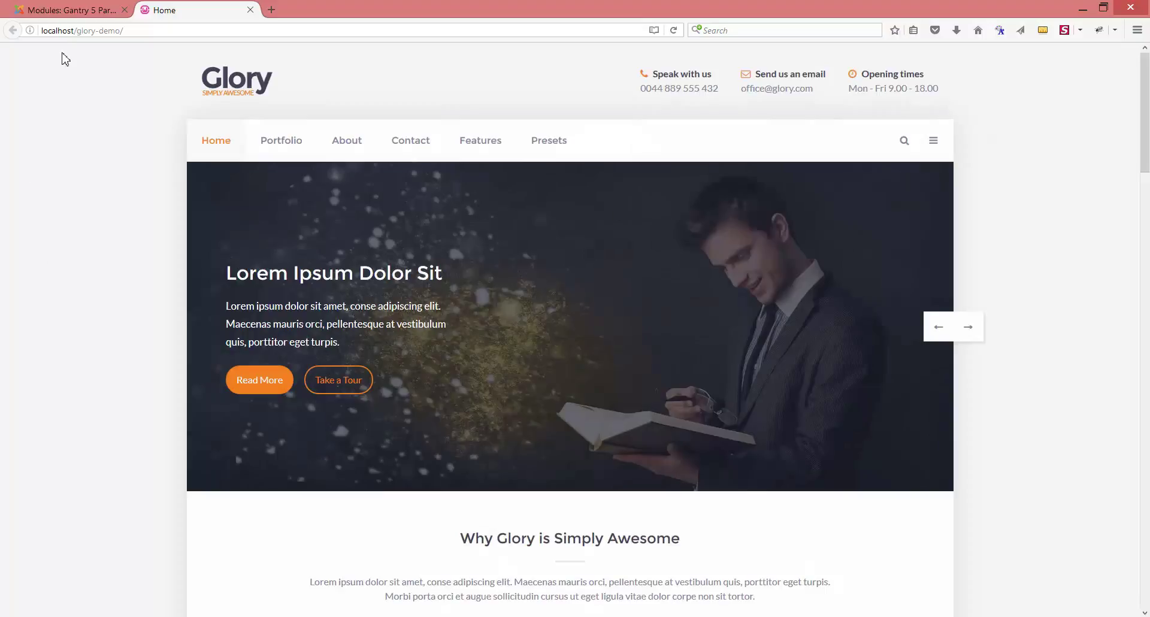
Reopen the Search/Login particle settings in the Joomla administrator and enable Login.
click(76, 11)
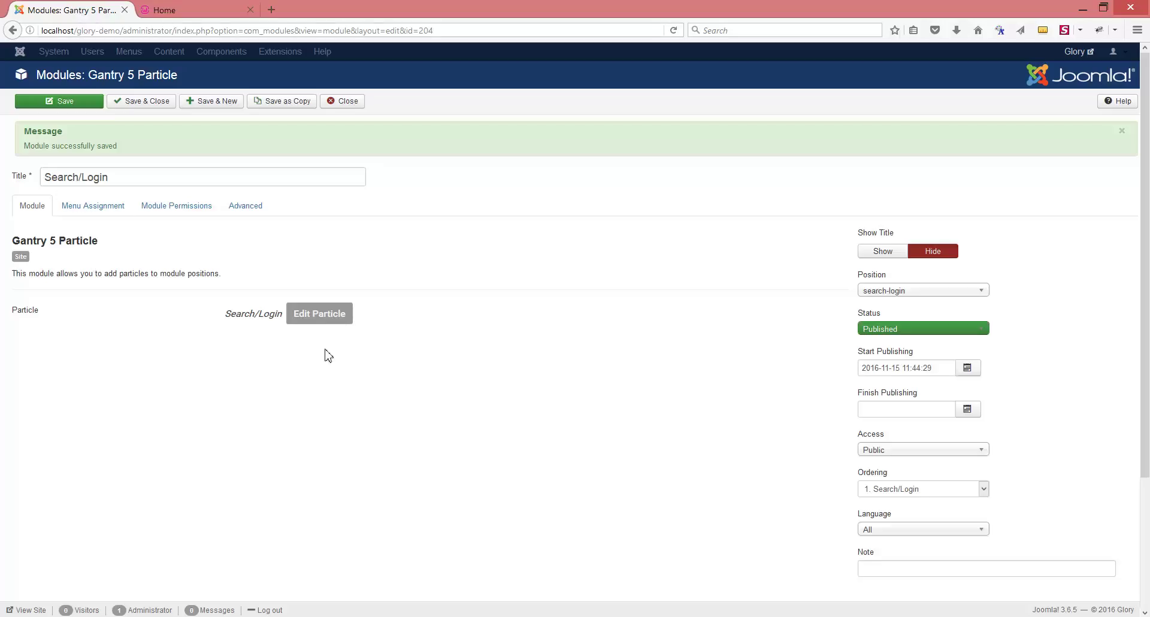
click(324, 323)
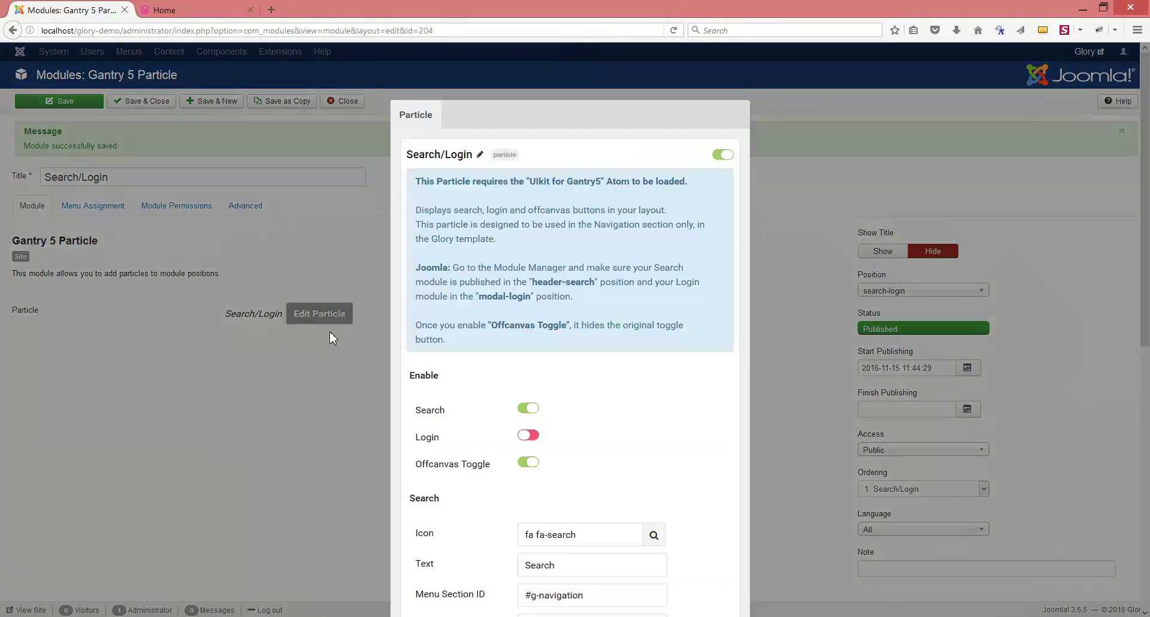
click(528, 435)
Examine the option descriptions for the Search, Login and Offcanvas settings of the Search/Login particle.
scroll(330, 423, down, 5)
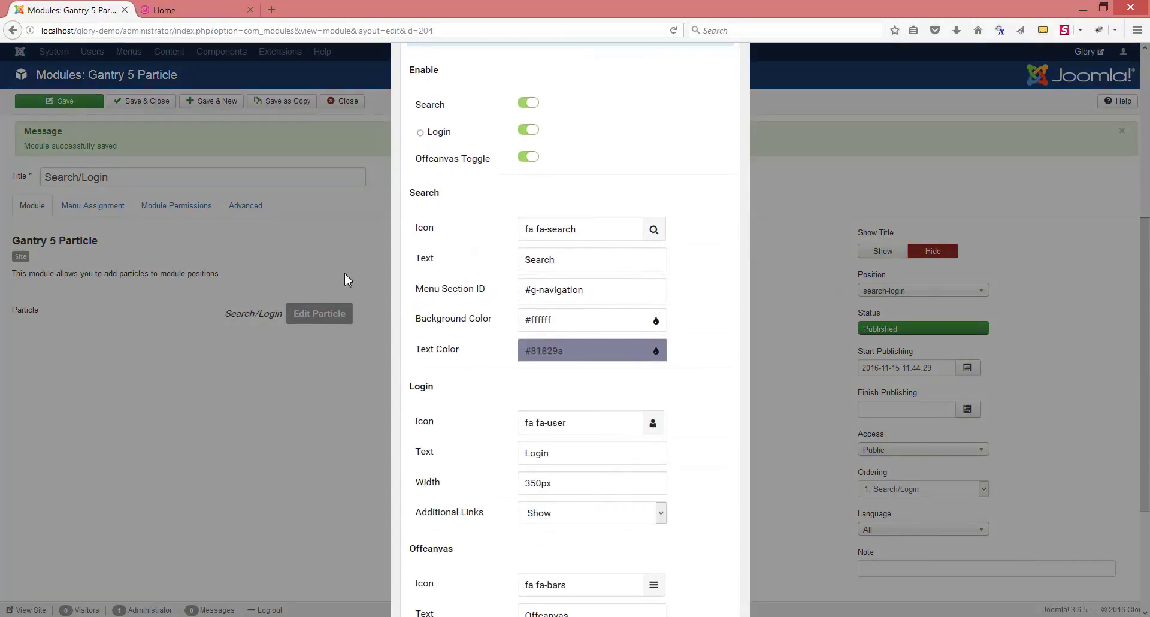
mouse_move(426, 235)
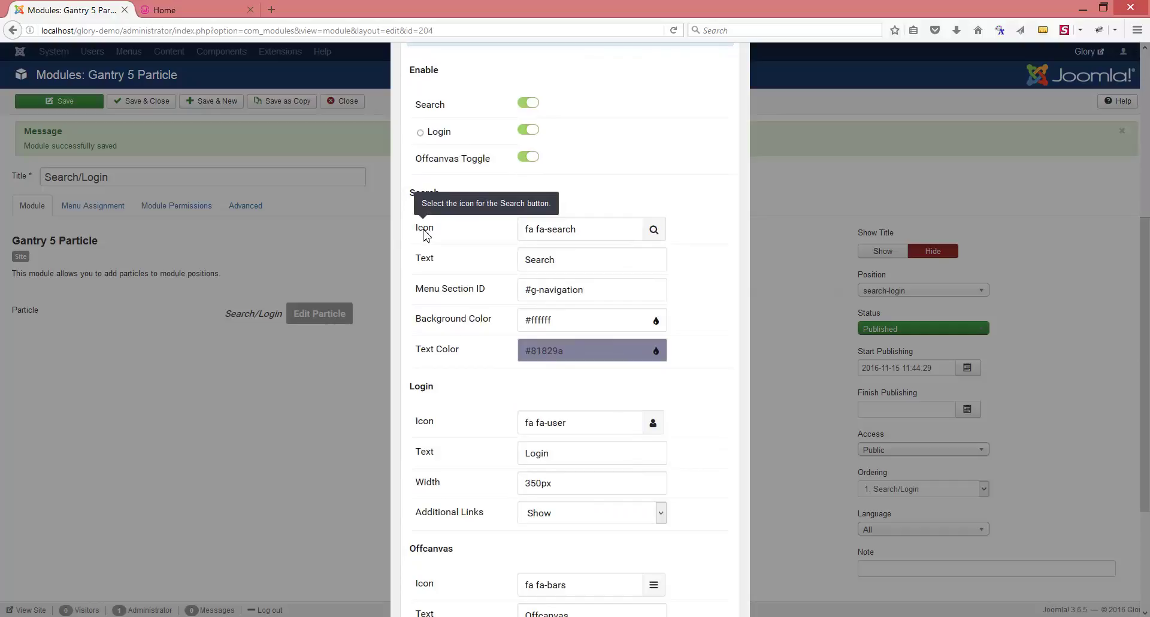
mouse_move(424, 265)
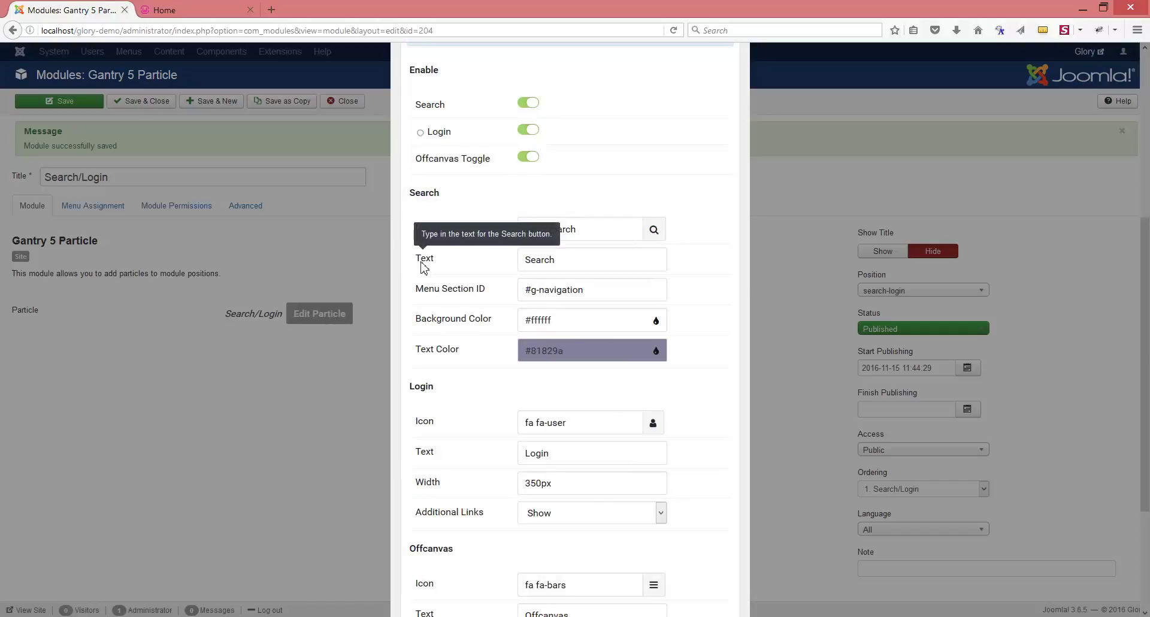
mouse_move(427, 298)
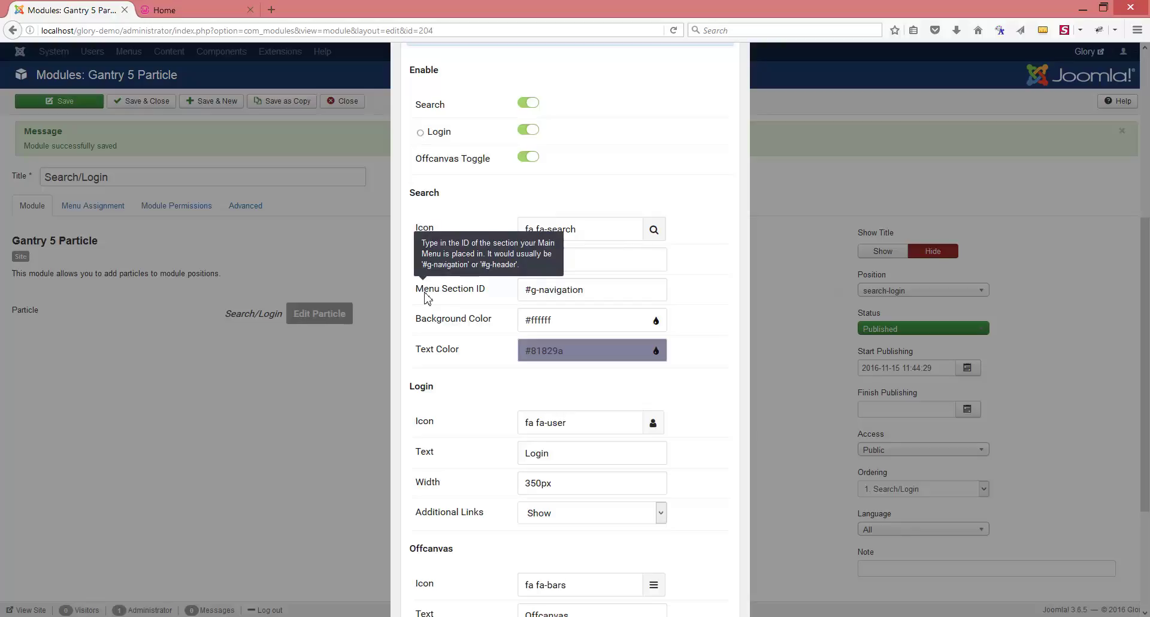
mouse_move(431, 322)
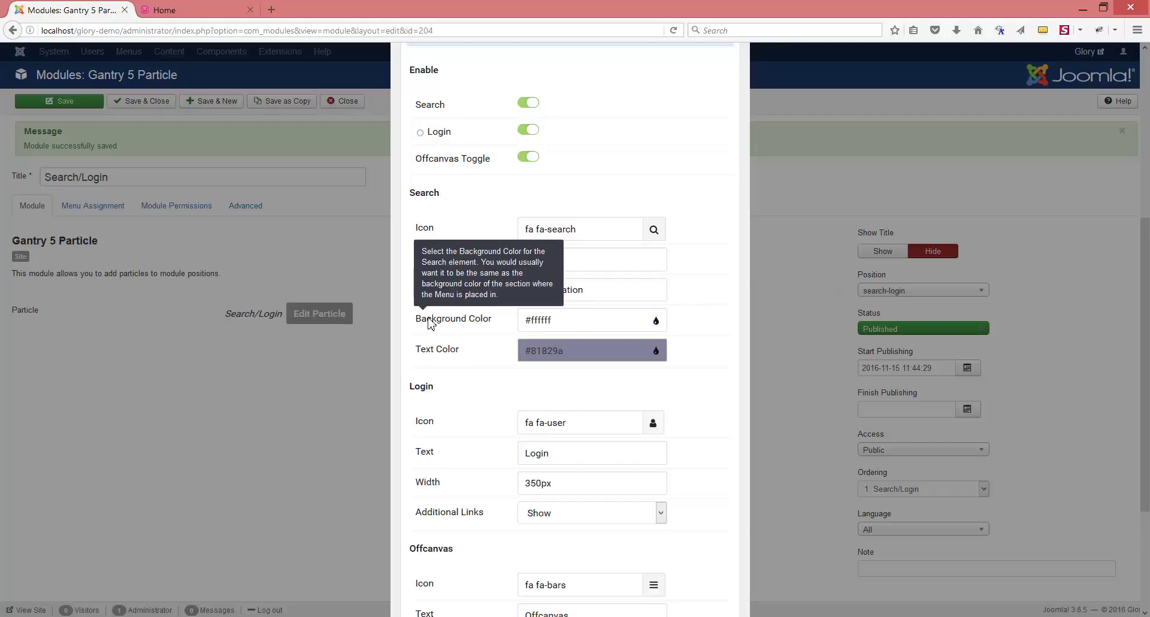
mouse_move(429, 353)
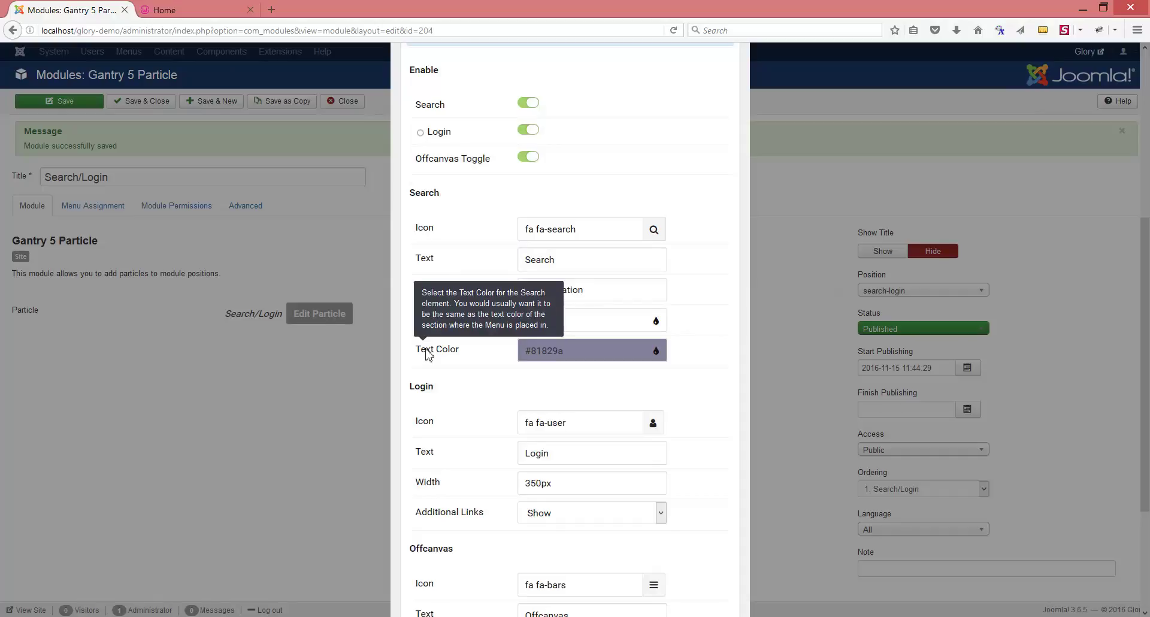
scroll(395, 335, down, 5)
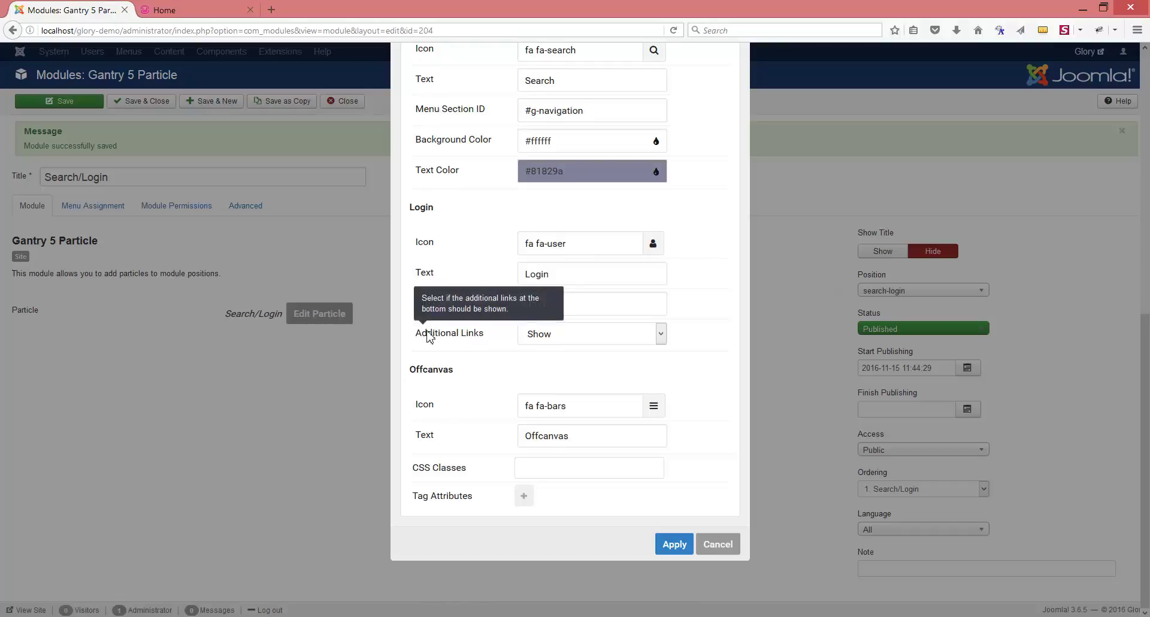
mouse_move(427, 406)
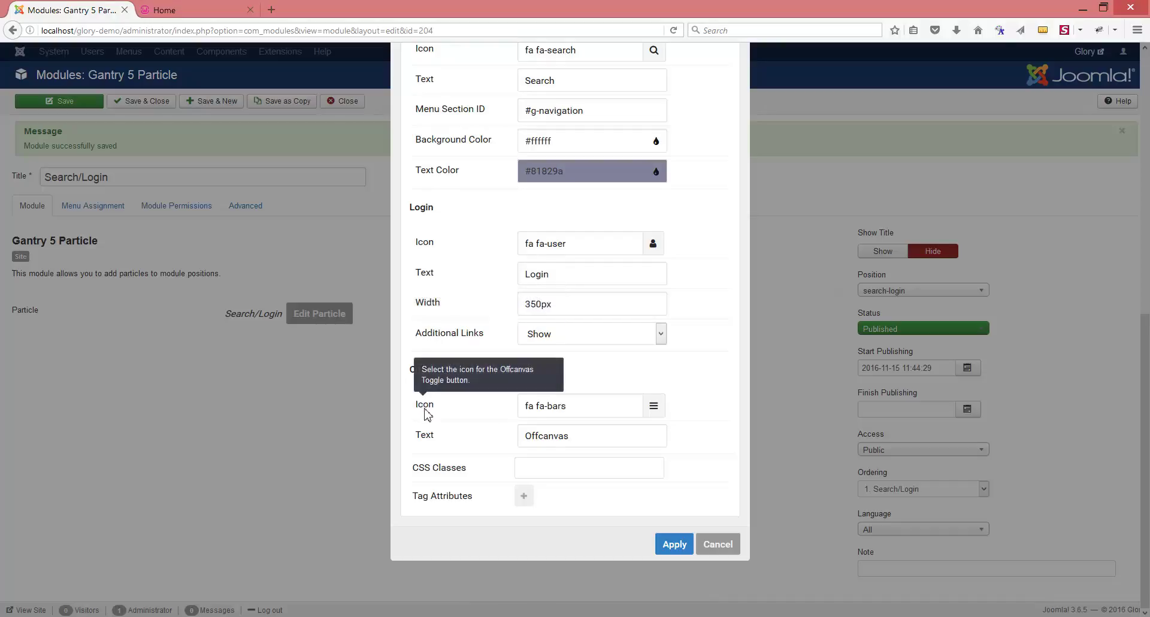
mouse_move(427, 438)
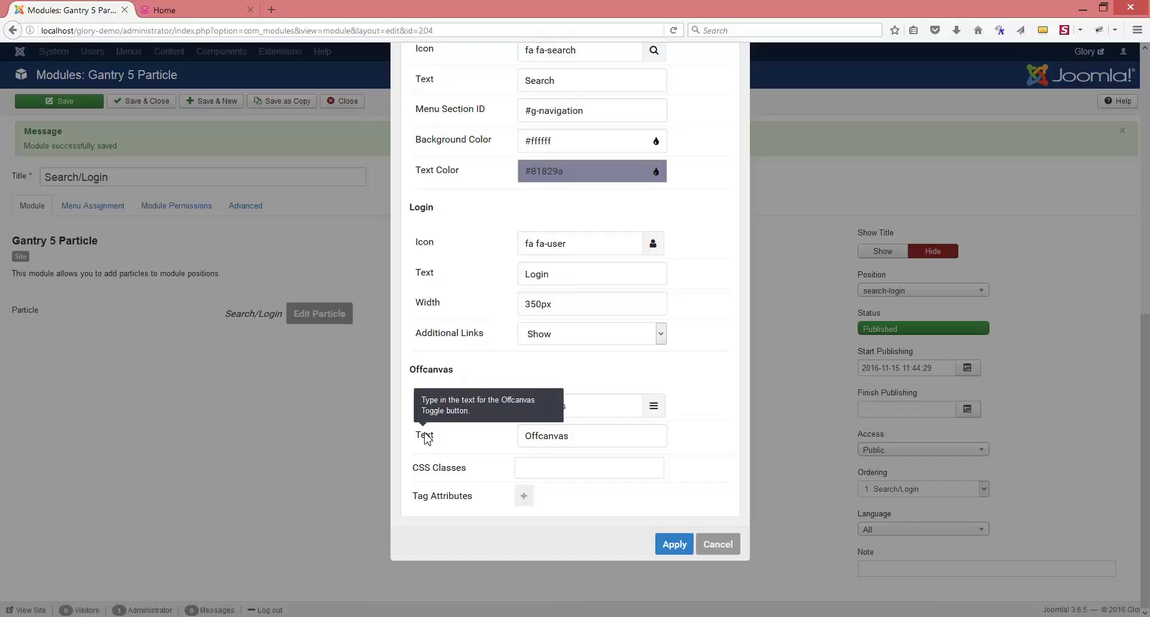
Set the Search button's icon to fa-rss and its text to "SOME TEXT" in the particle settings.
scroll(721, 376, up, 5)
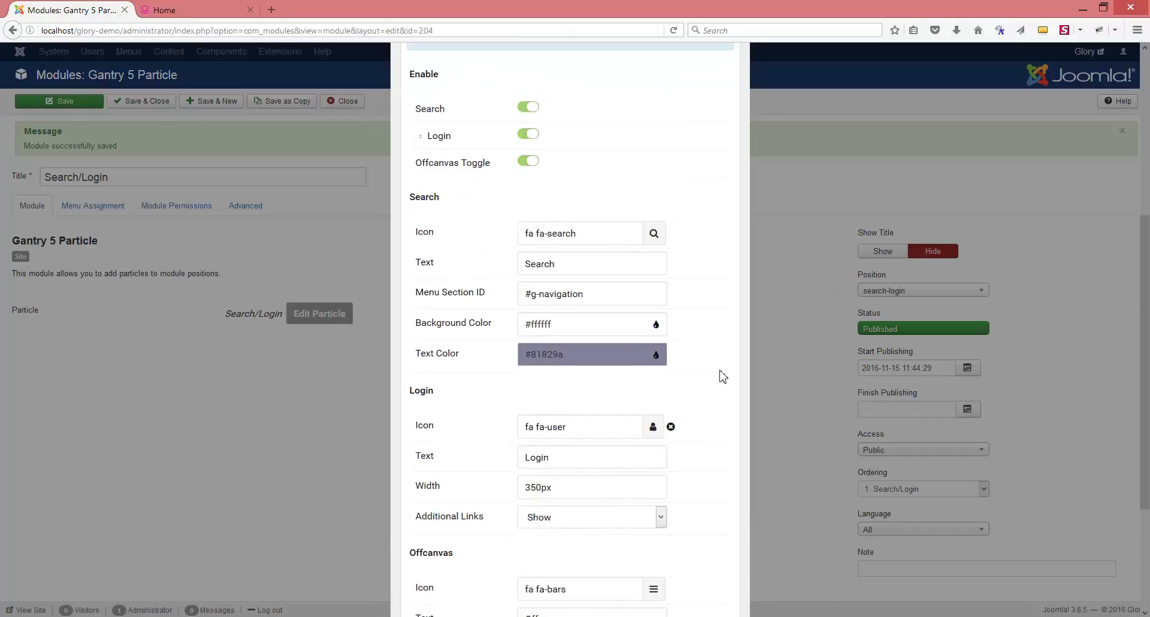
click(654, 236)
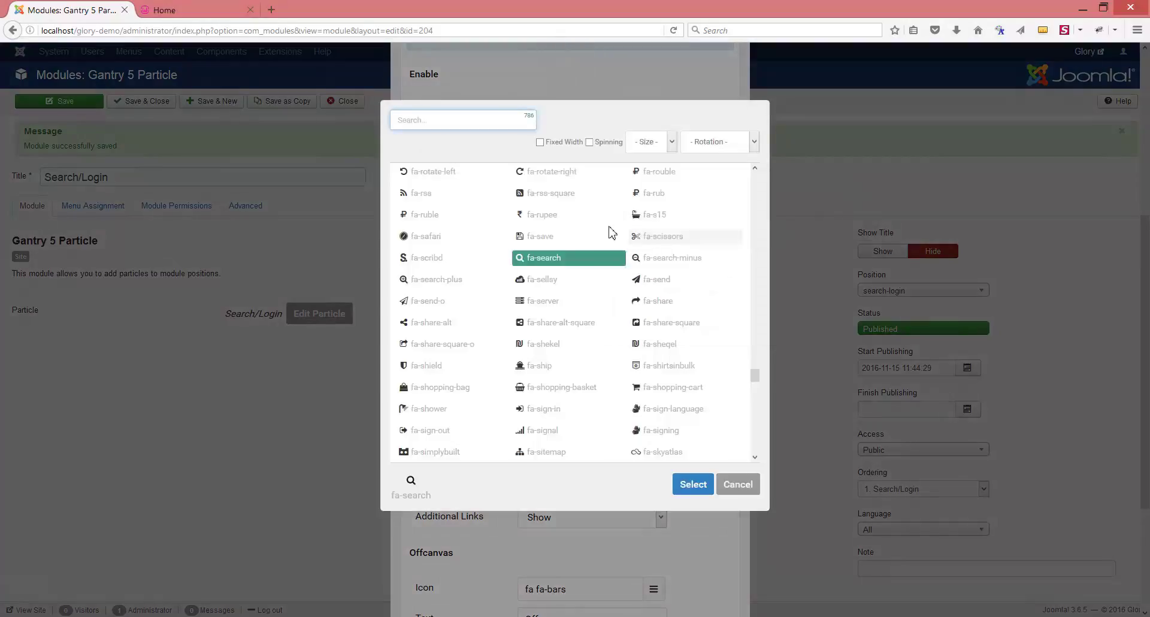
mouse_move(454, 205)
click(420, 196)
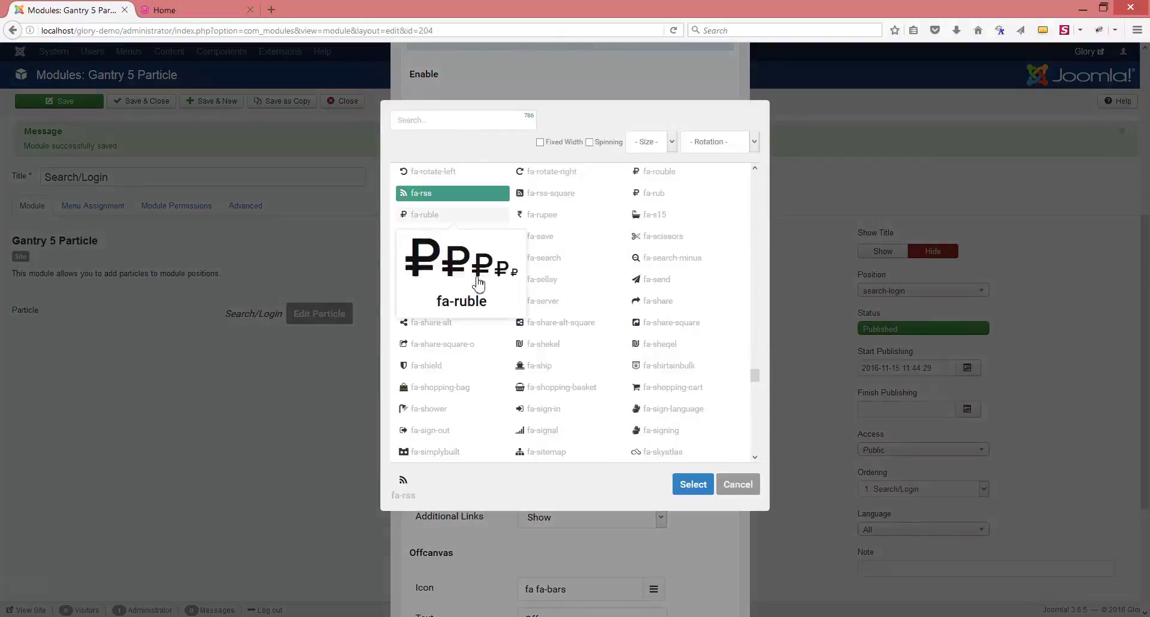
click(693, 484)
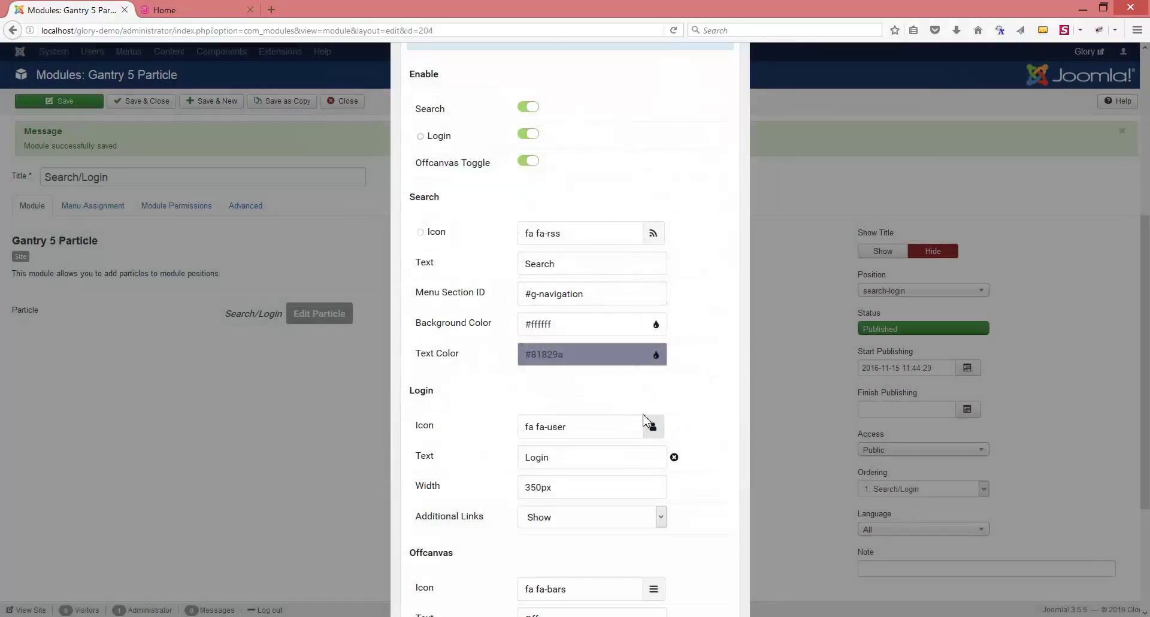
click(559, 264)
drag(559, 264, 490, 266)
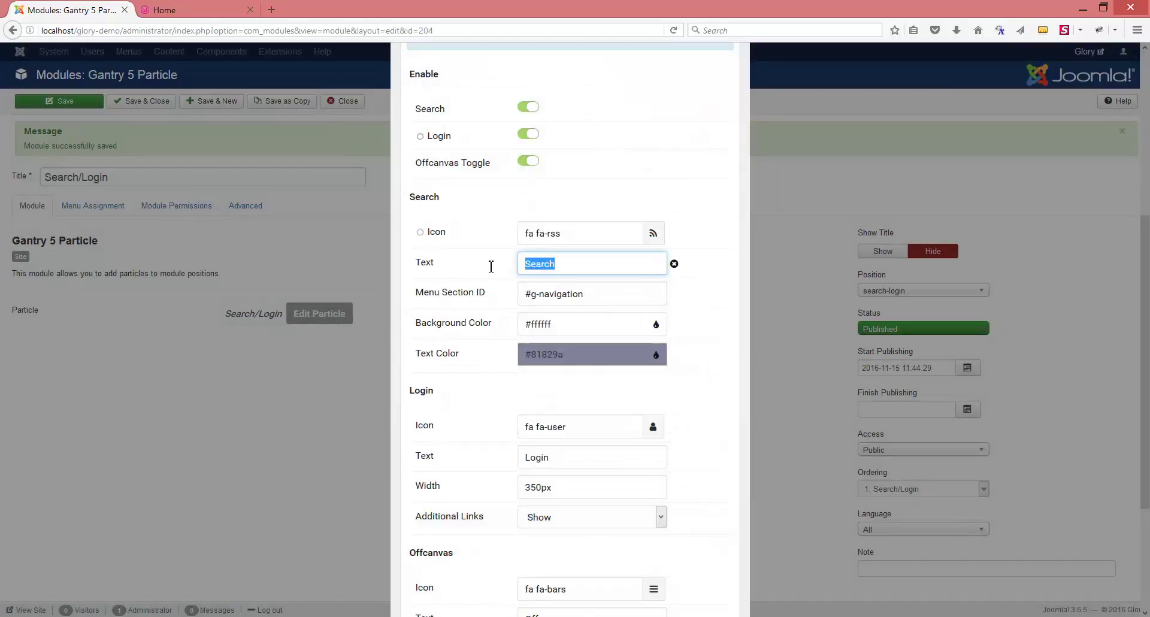
text(SOME TEXT)
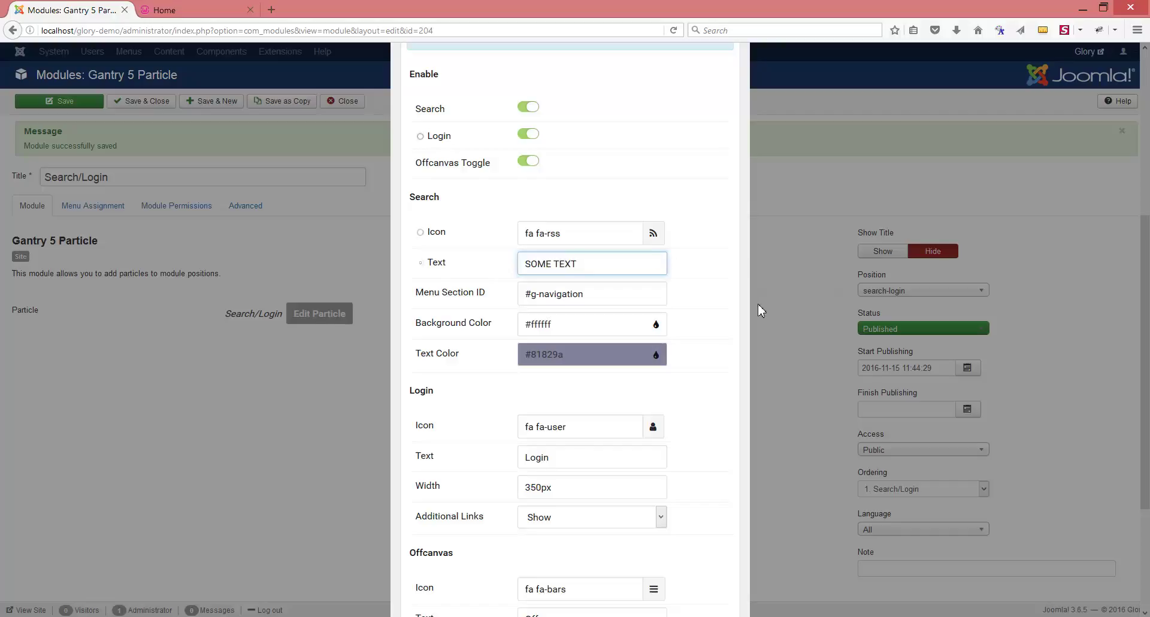
Find the fa-users icon by searching for "user", assign it to the Login button and set the button's text to "User Login".
scroll(753, 305, down, 2)
scroll(754, 310, down, 1)
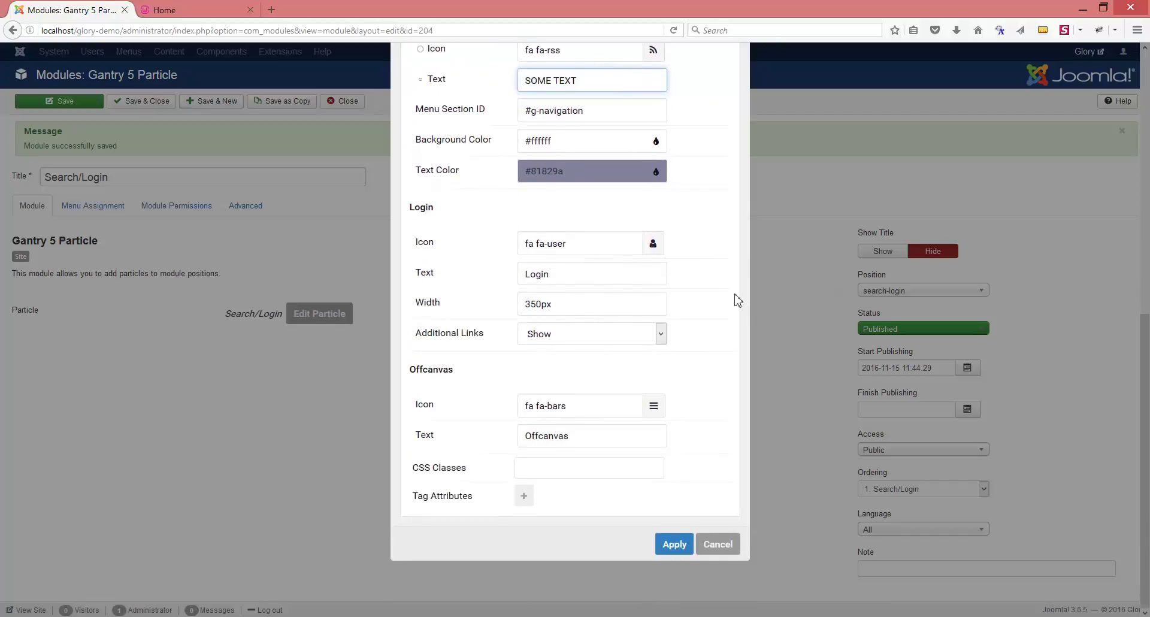
click(652, 244)
click(439, 122)
text(r)
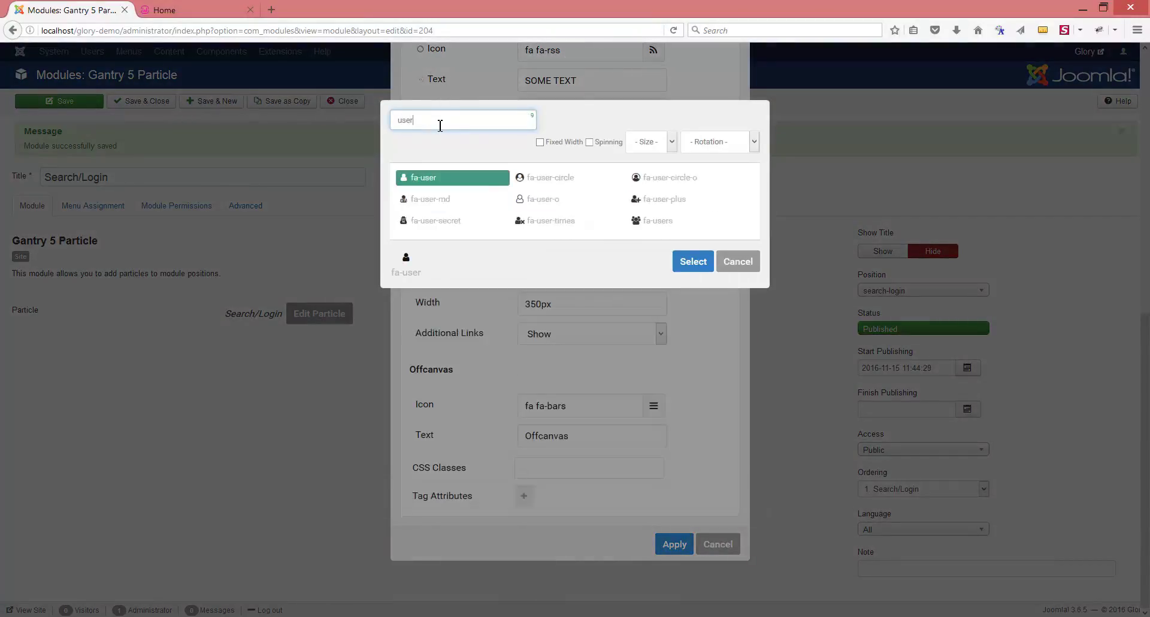
click(656, 227)
click(685, 262)
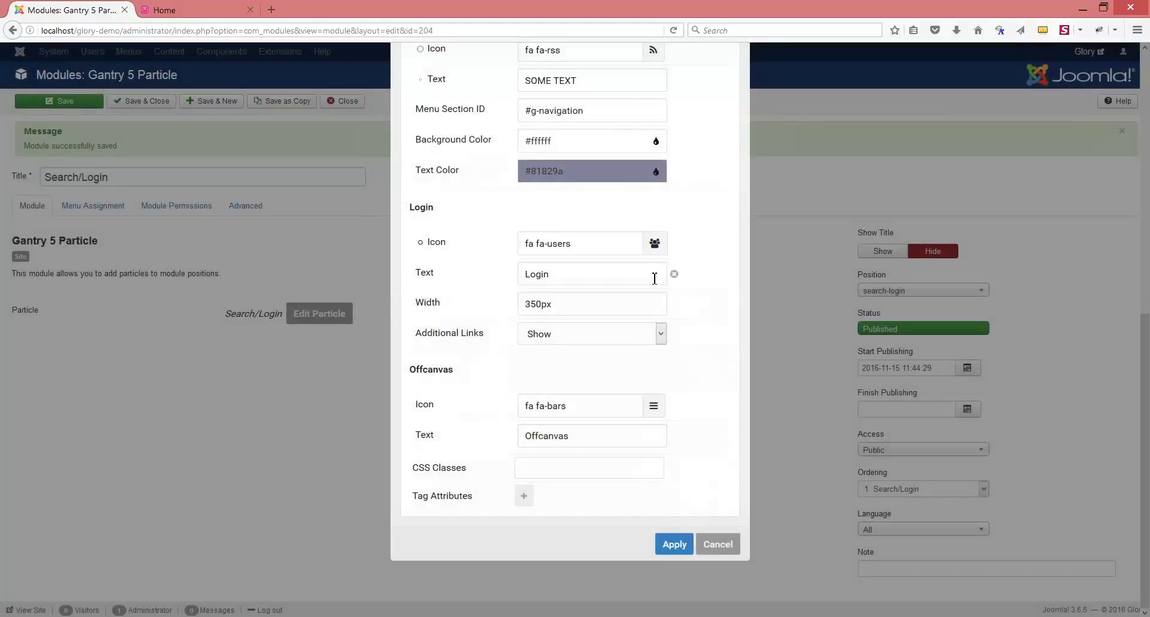
click(563, 273)
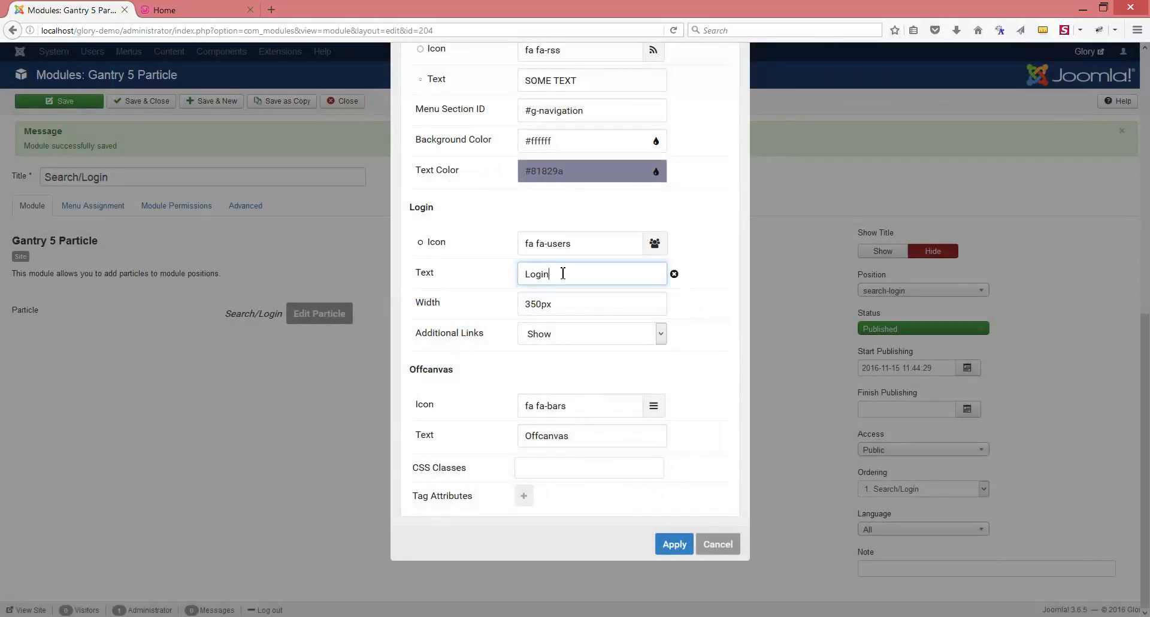
text(User)
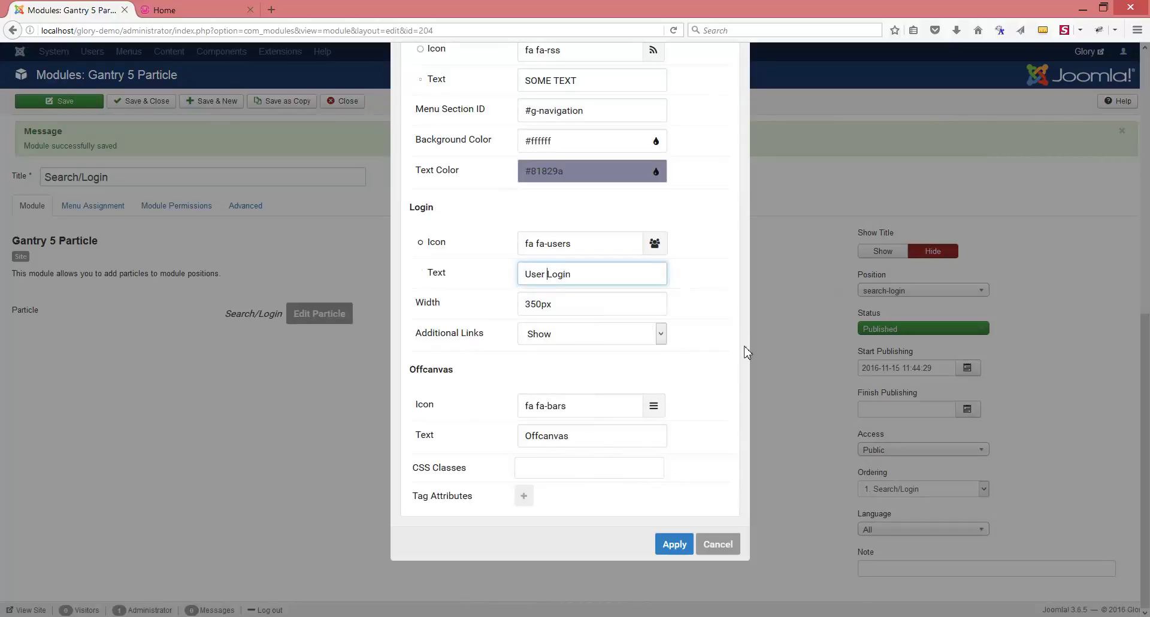
Set the Offcanvas icon to fa-automobile and its text to "This is a car!", apply the settings and save the module.
click(647, 407)
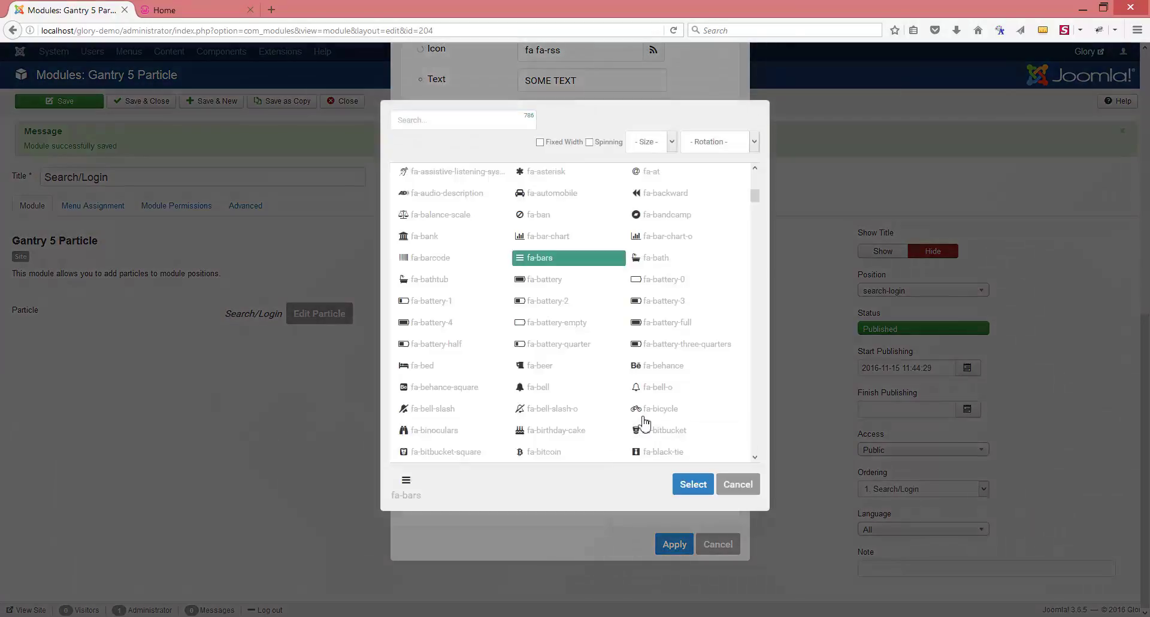
click(542, 197)
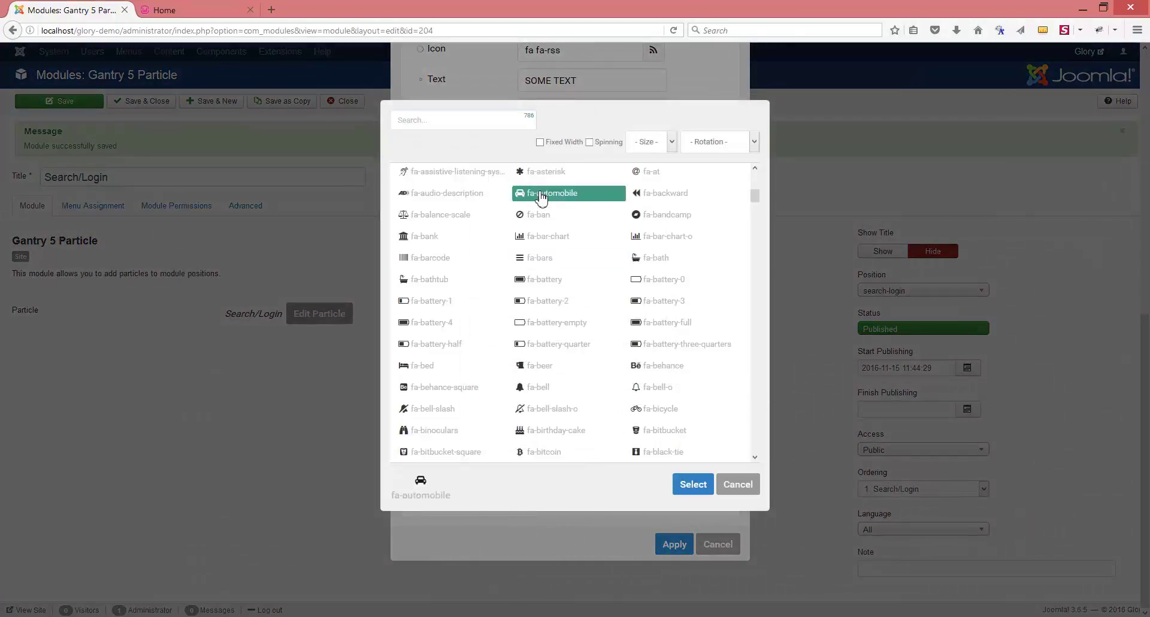
click(693, 486)
drag(593, 444, 527, 436)
text(This is a car)
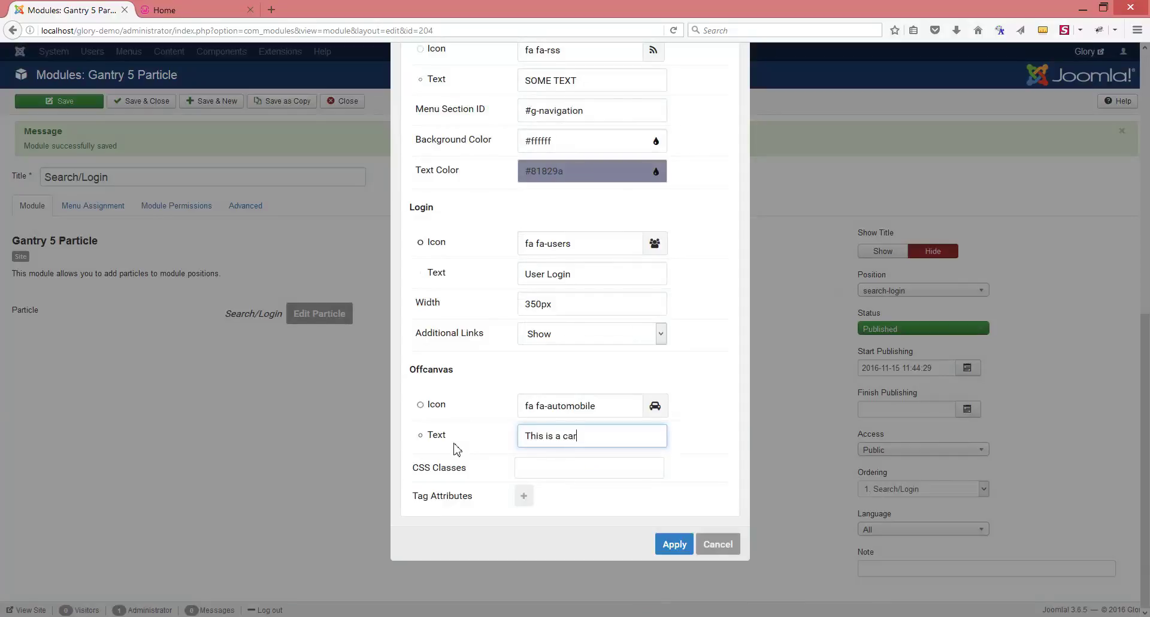
text(!)
click(672, 543)
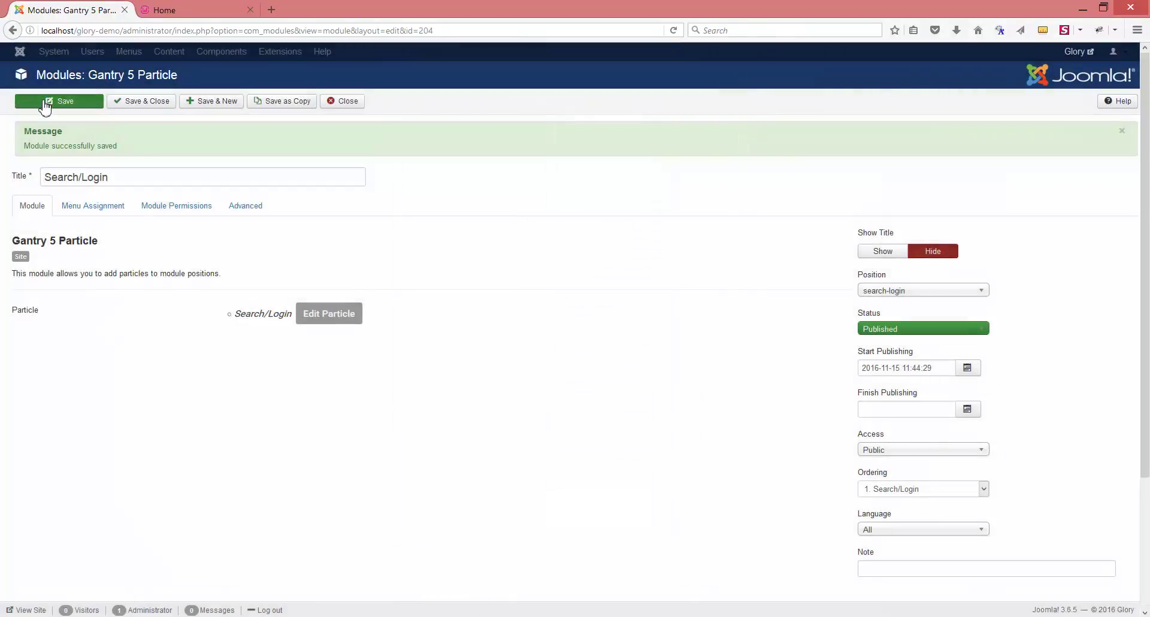
click(53, 101)
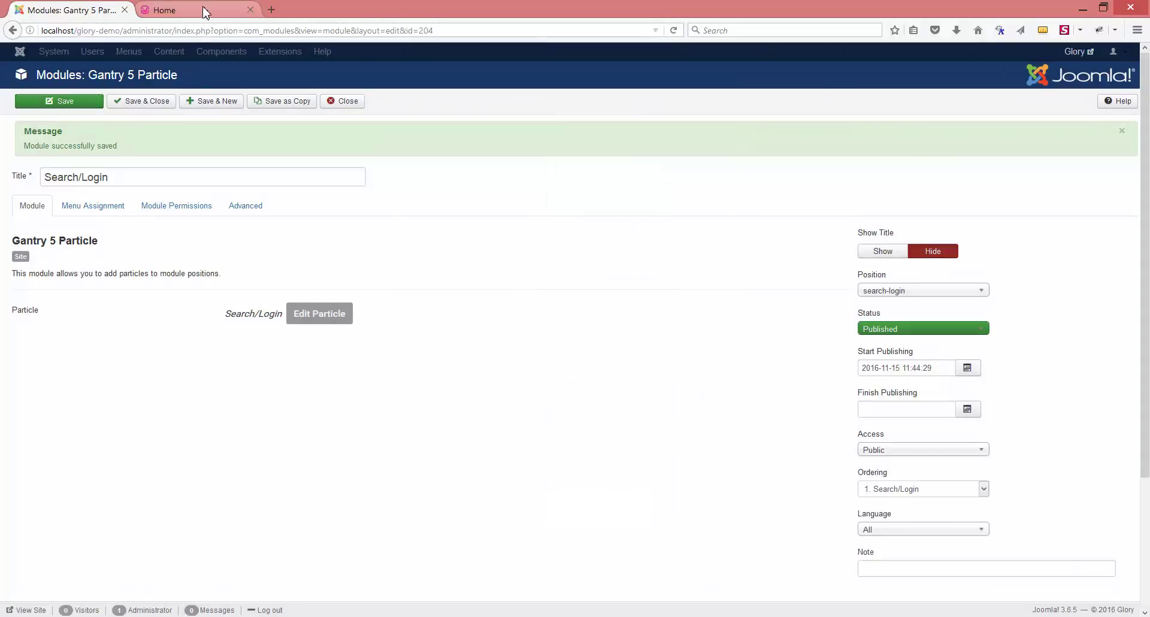
Reload the demo home page and check the icons and tooltips of the navigation bar's search, login and offcanvas buttons.
click(192, 10)
click(675, 31)
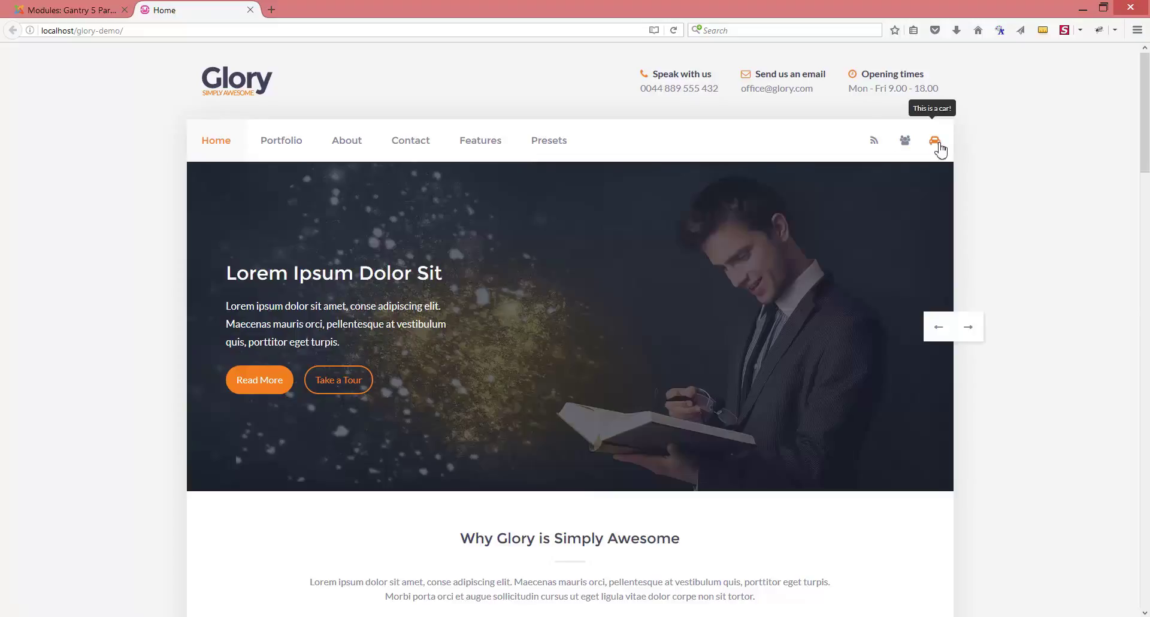
click(938, 143)
click(904, 162)
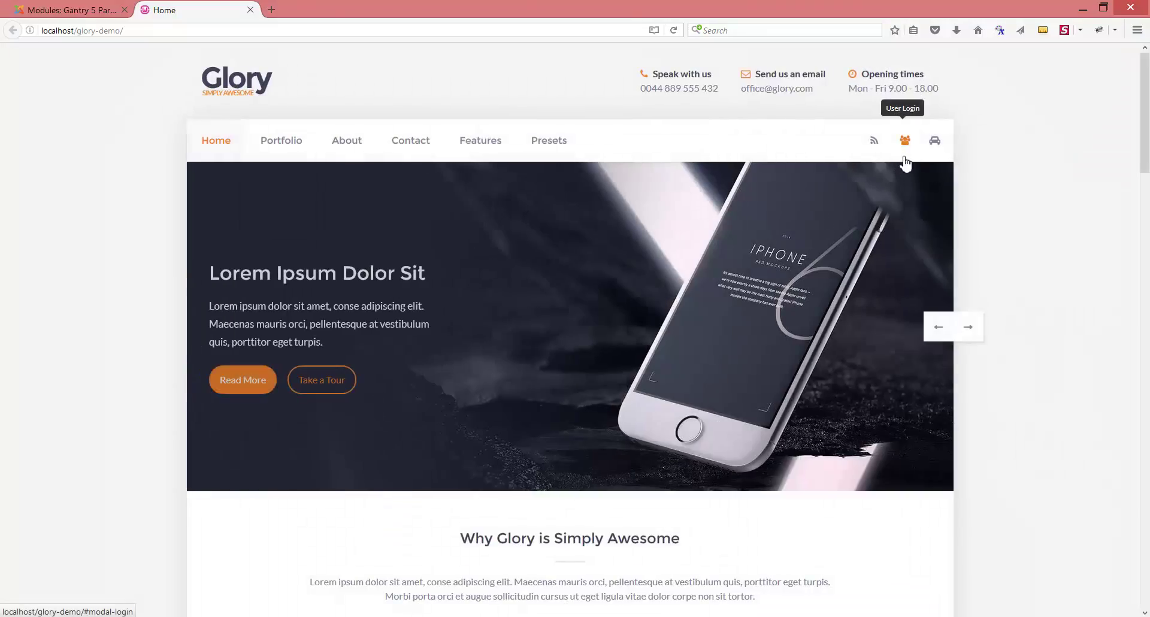
click(904, 142)
click(868, 211)
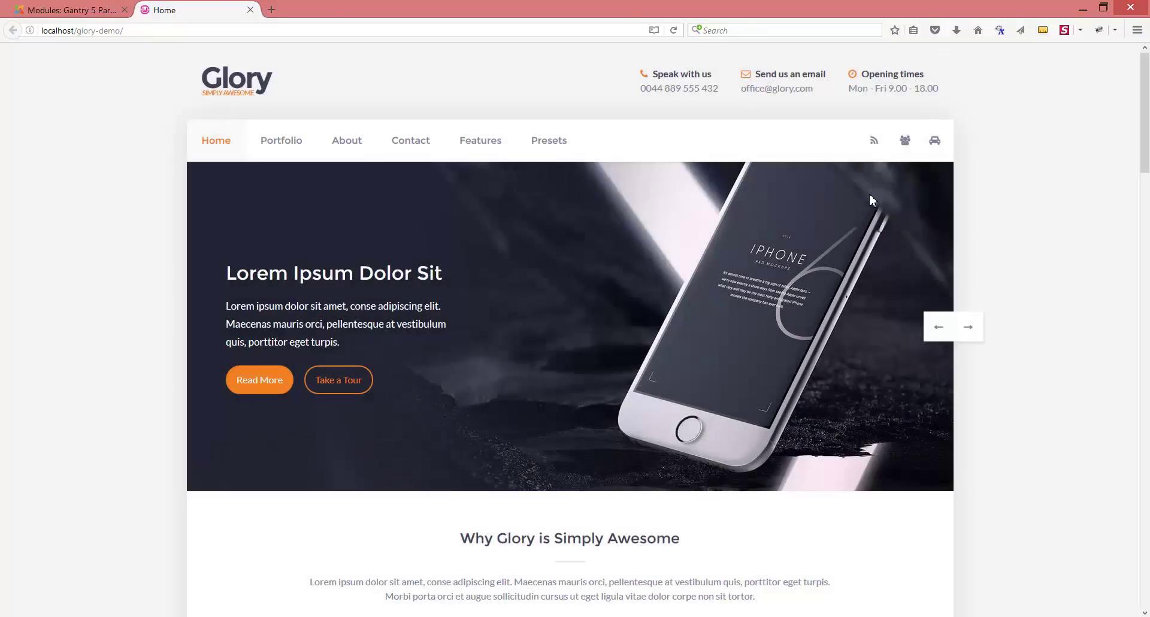
click(874, 143)
click(933, 143)
Reopen the Search/Login particle in the Joomla administrator and restore the Search button's icon to fa-search and its text to "Search".
click(62, 11)
click(315, 321)
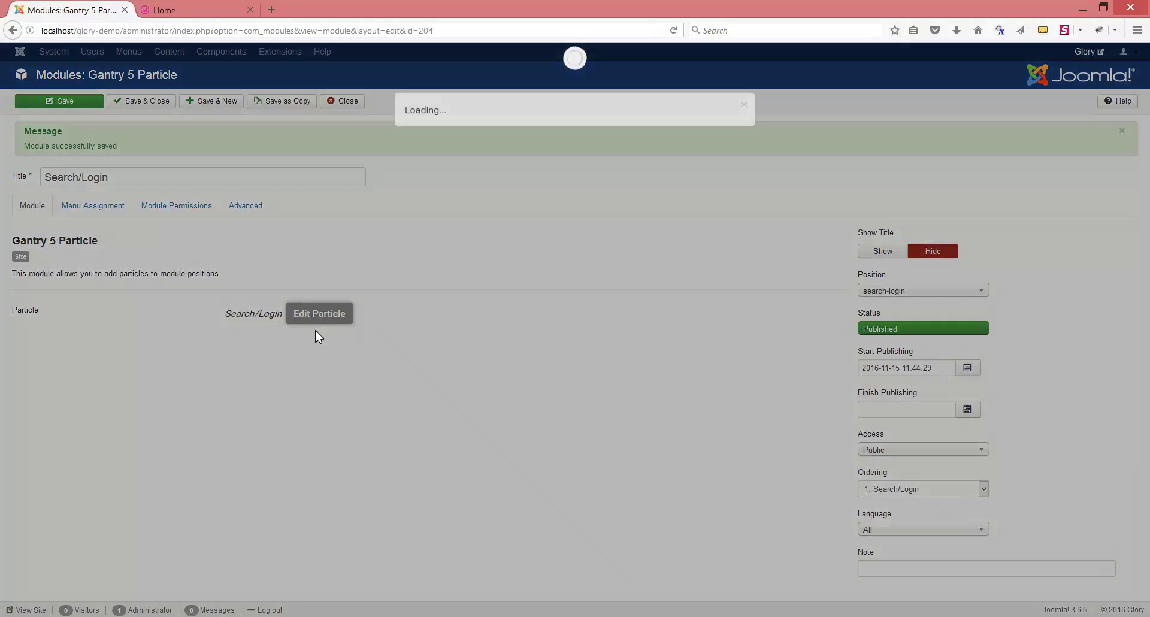
scroll(688, 398, down, 3)
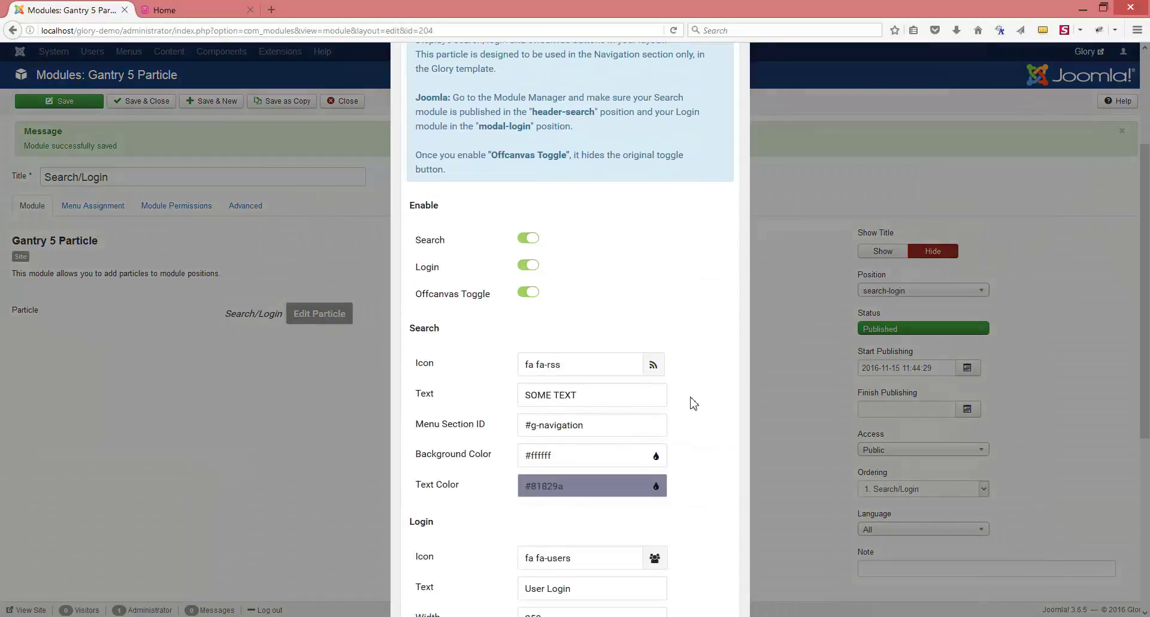
click(653, 353)
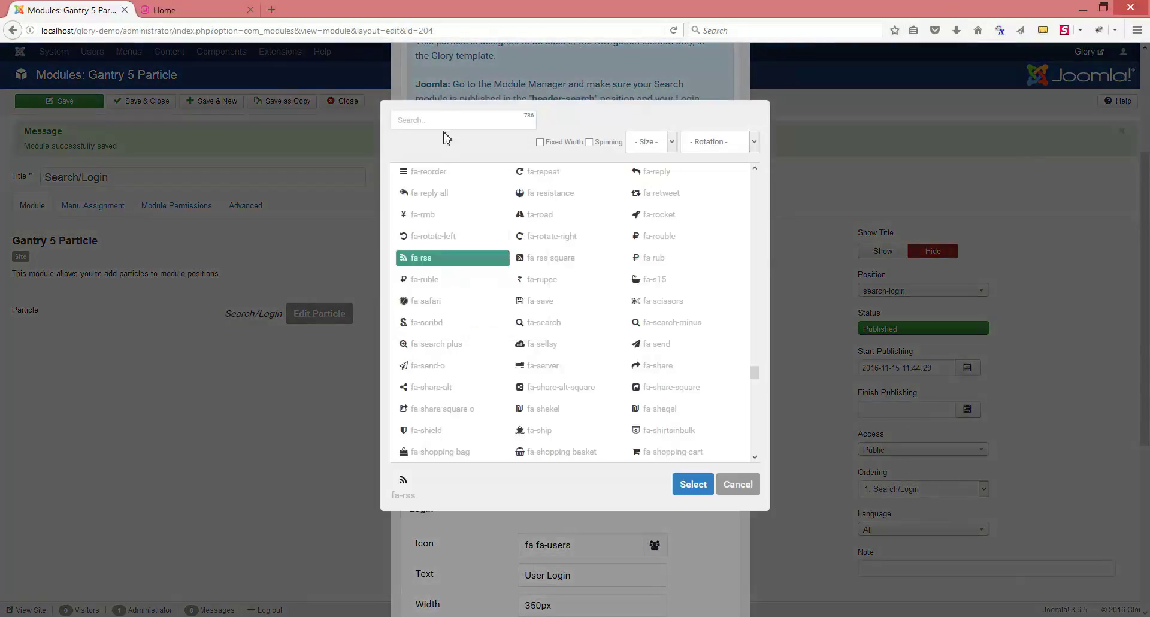
click(438, 126)
text(sear)
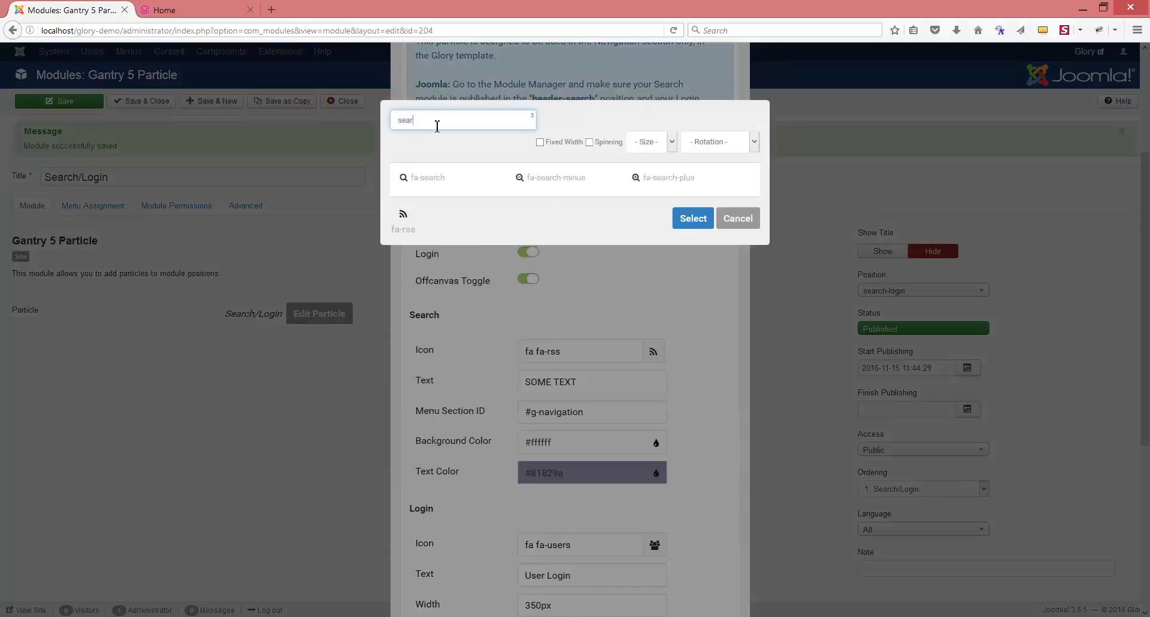
click(422, 180)
click(689, 219)
click(578, 382)
drag(579, 382, 483, 391)
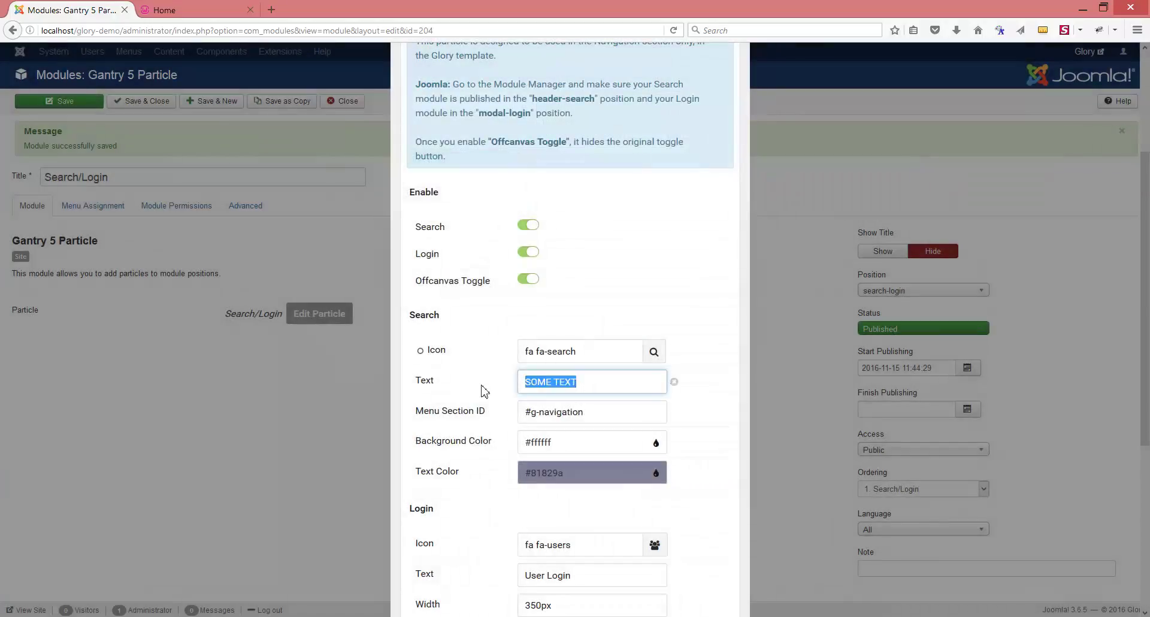
text(Search)
click(718, 393)
Restore the Login button's icon to fa-user by searching for "user" and set its text to "Login".
scroll(719, 392, down, 3)
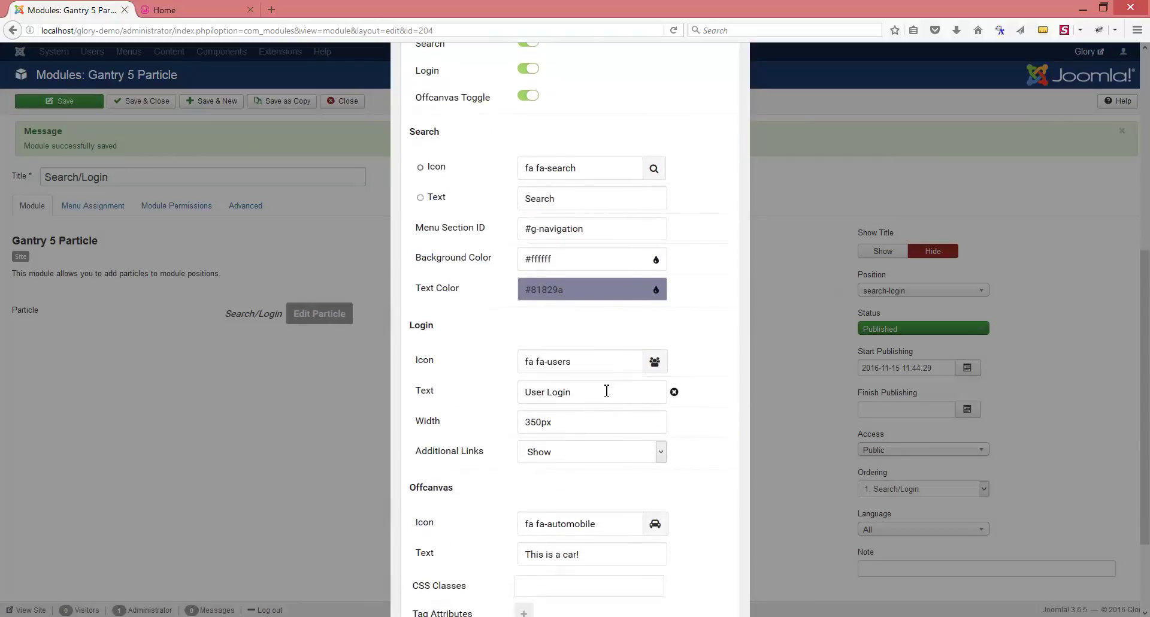
click(654, 362)
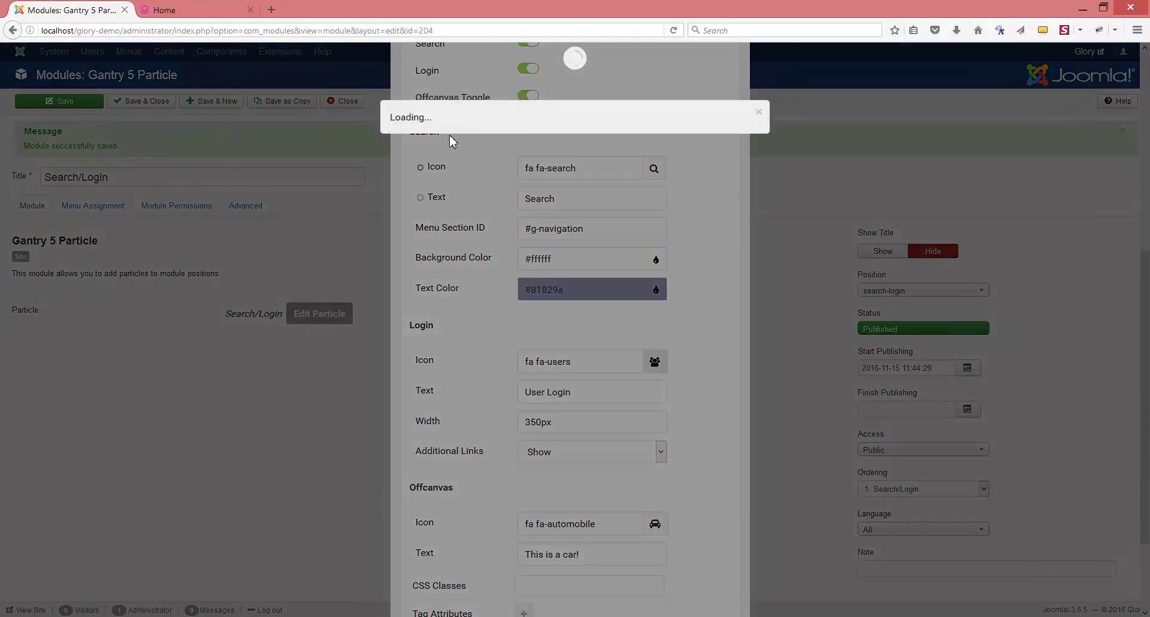
text(user)
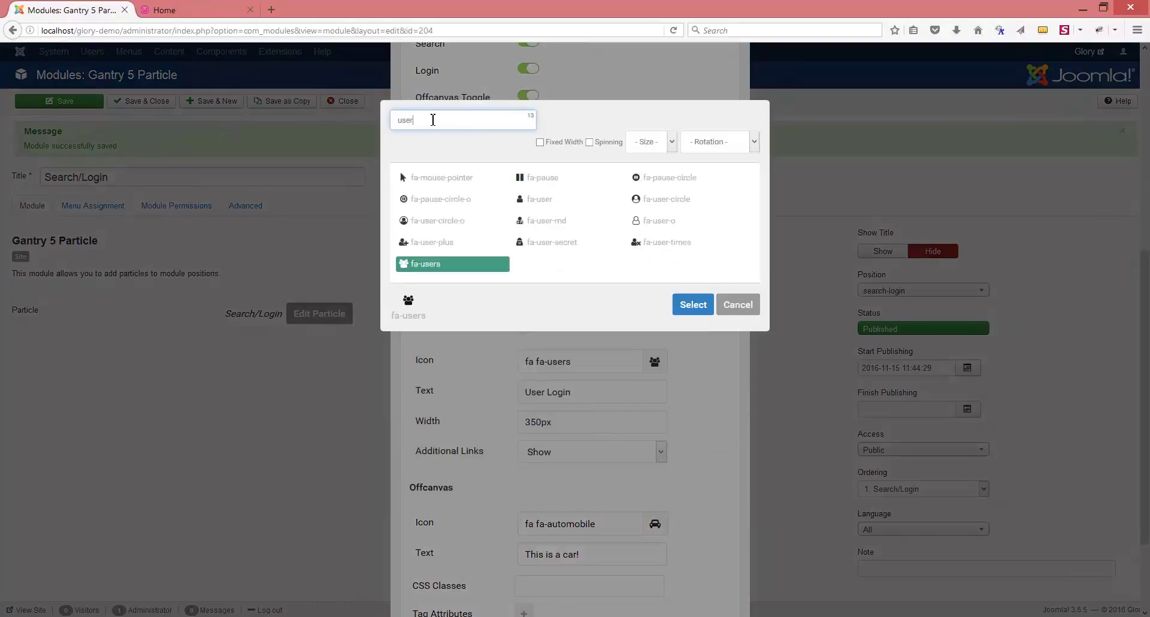
click(420, 177)
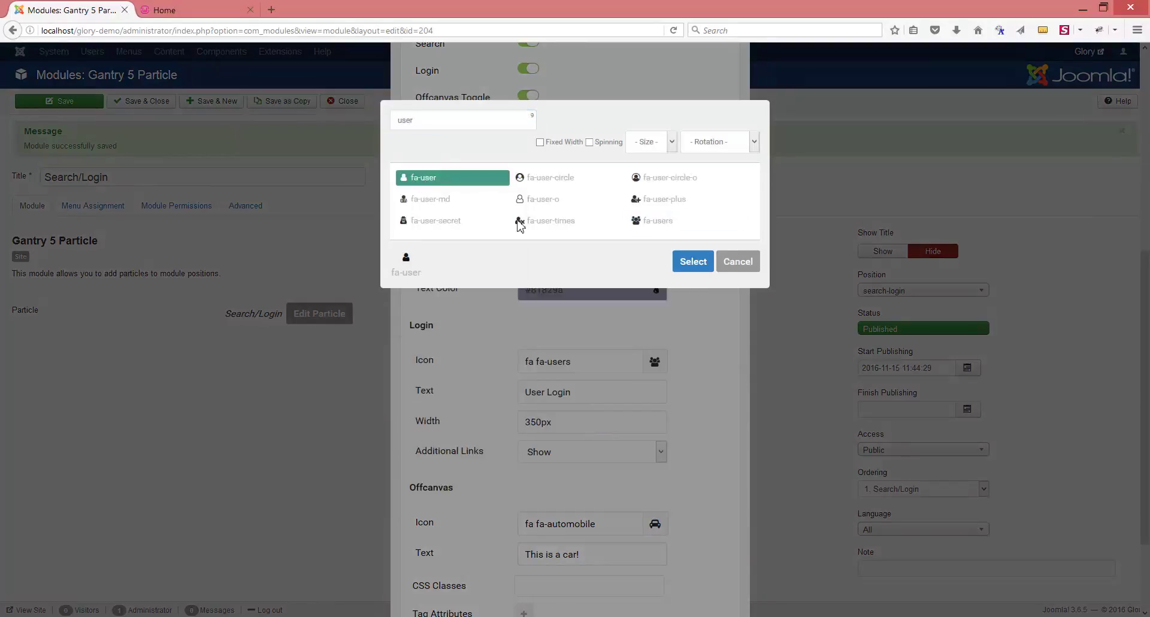
click(691, 261)
drag(549, 392, 489, 404)
key(BackSpace)
Restore the Offcanvas icon to fa-bars by searching for "bar" and set its text to "Offcanvas".
scroll(719, 400, down, 2)
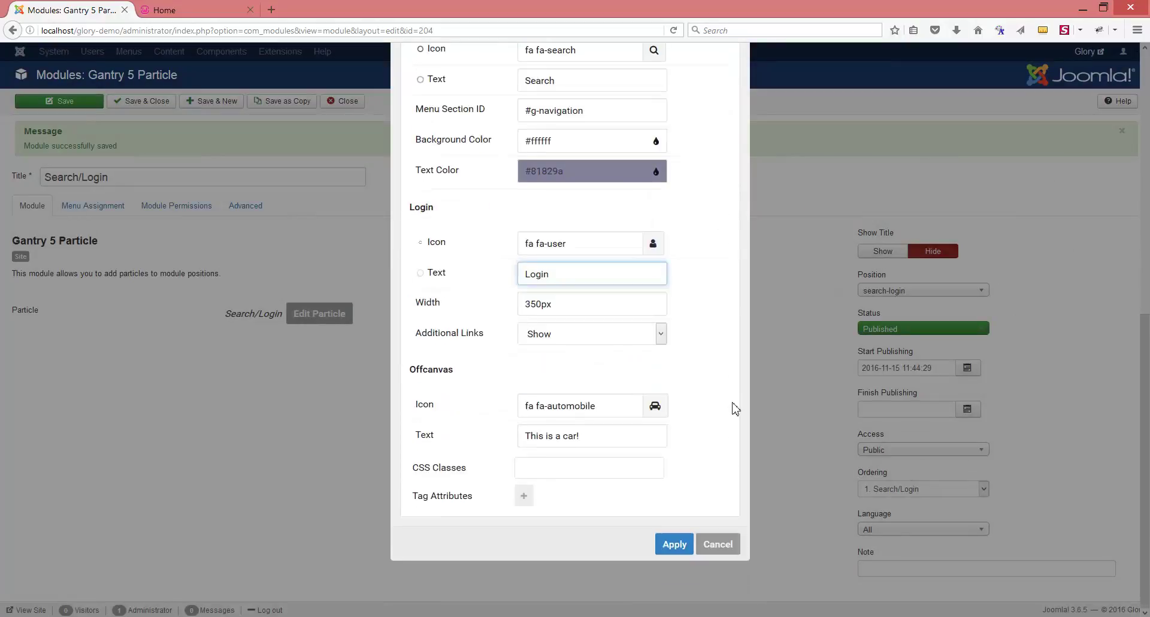
click(652, 407)
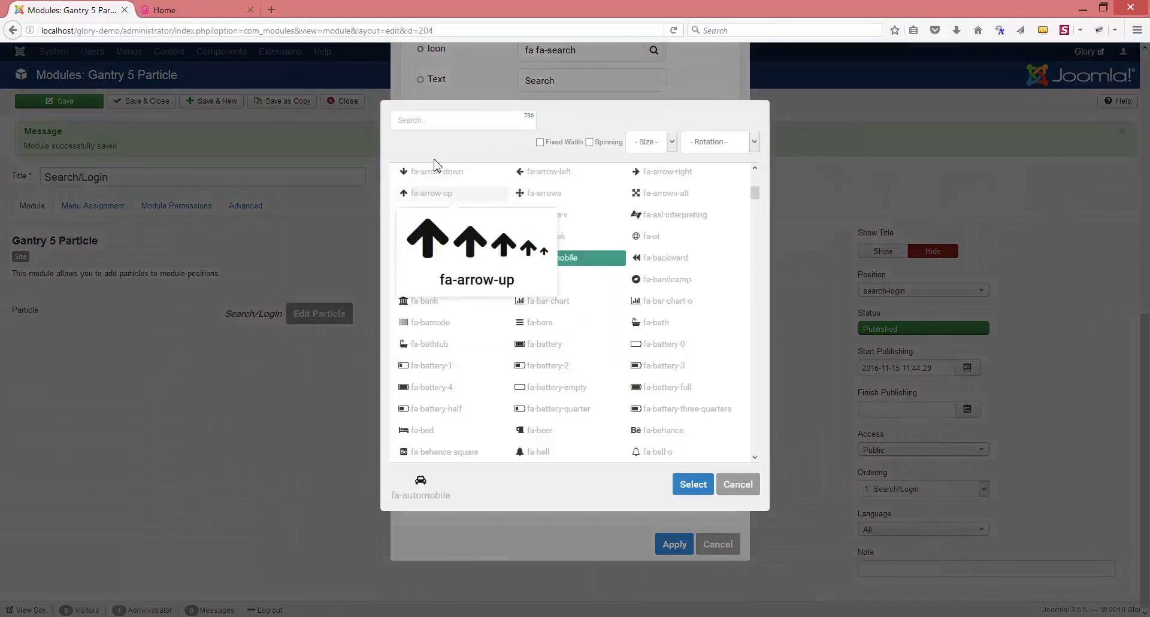
click(429, 122)
text(bar)
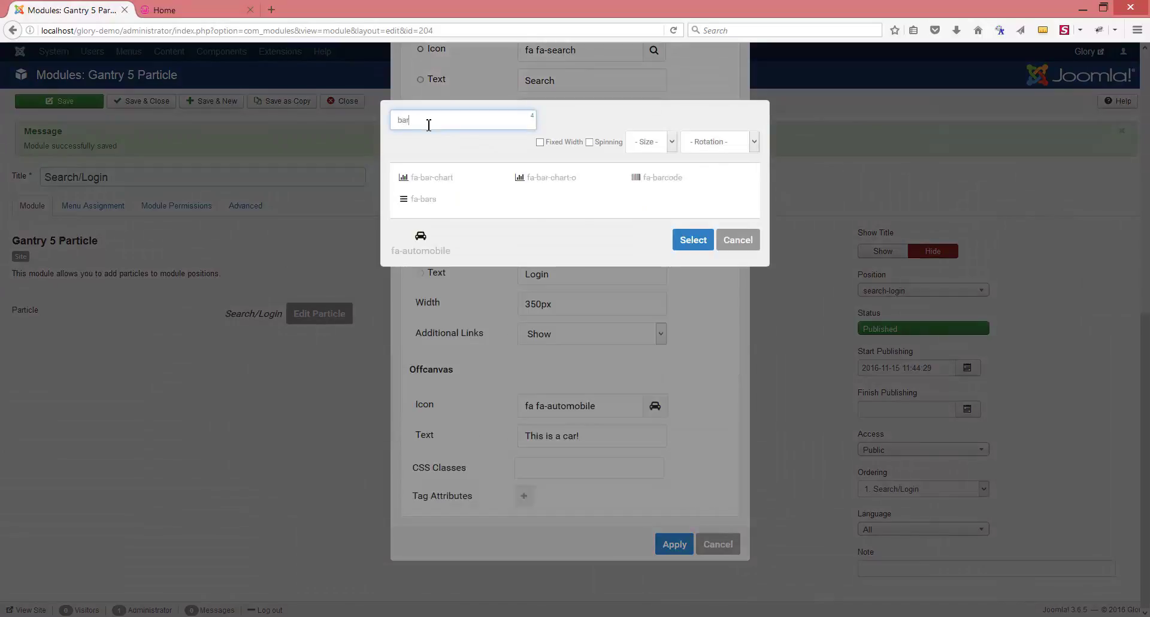
click(426, 199)
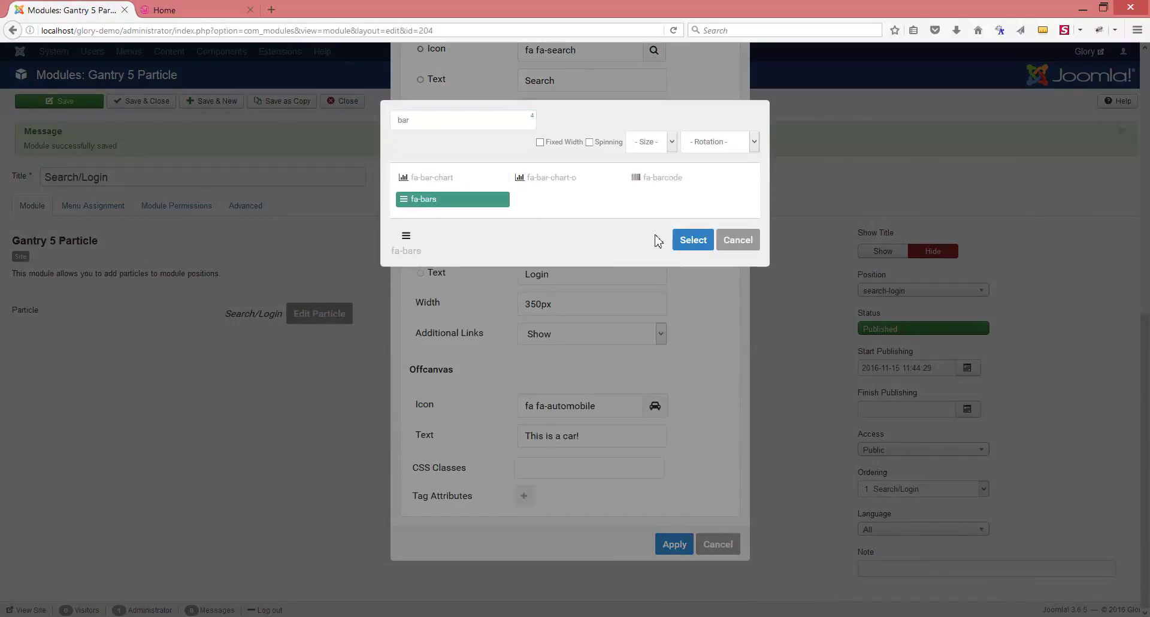
click(683, 241)
drag(580, 436, 452, 449)
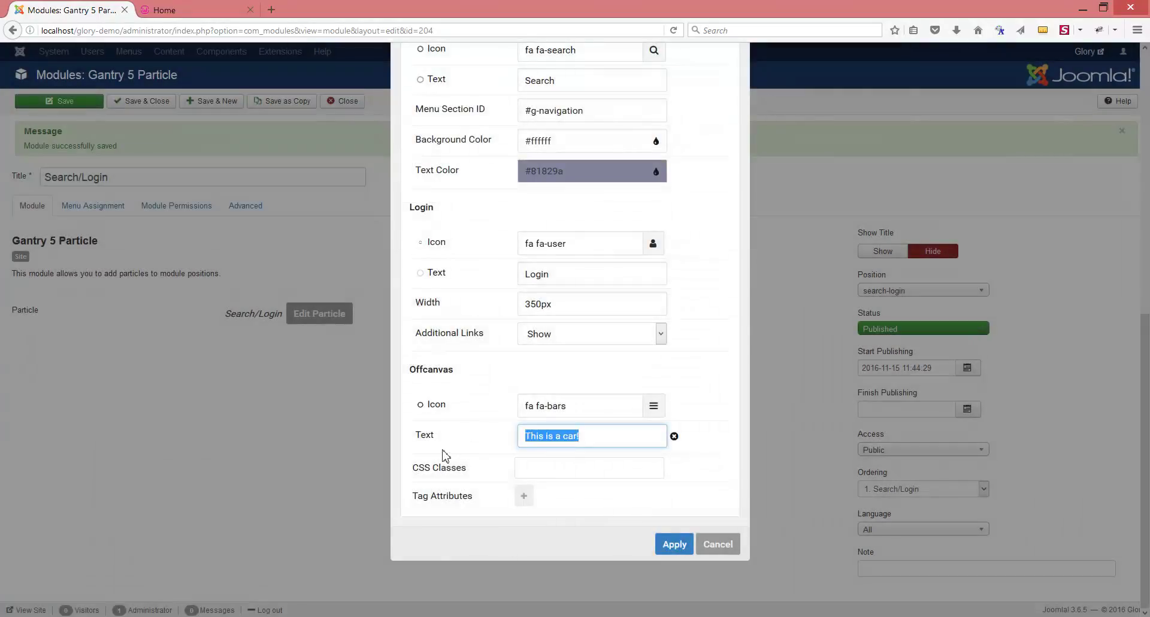
text(Offcanvas)
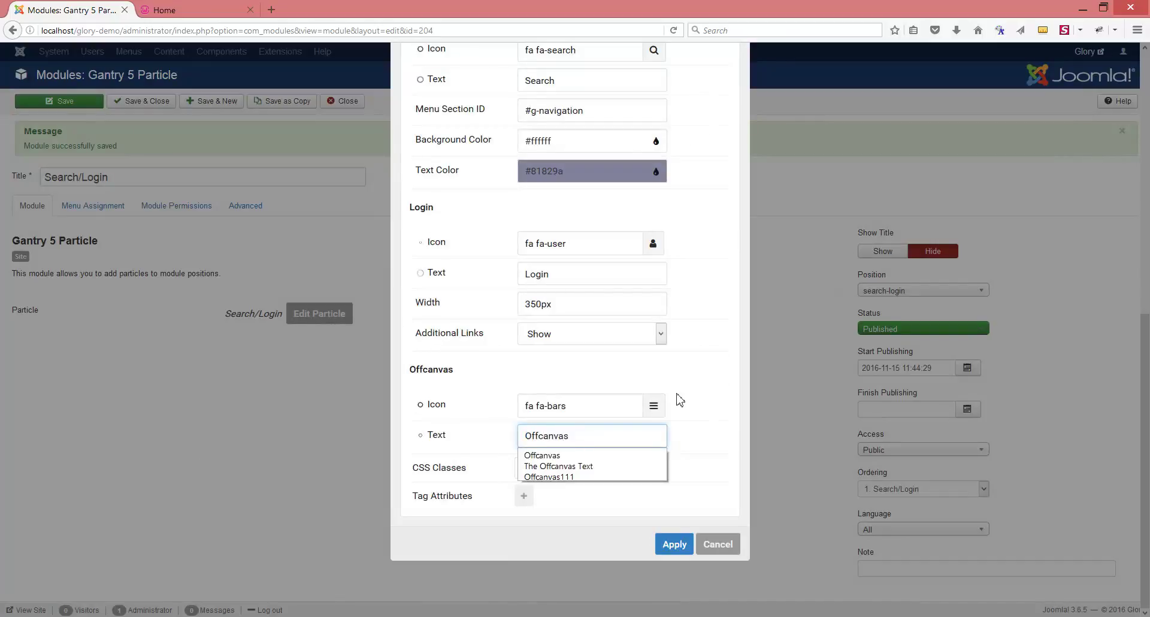
click(717, 357)
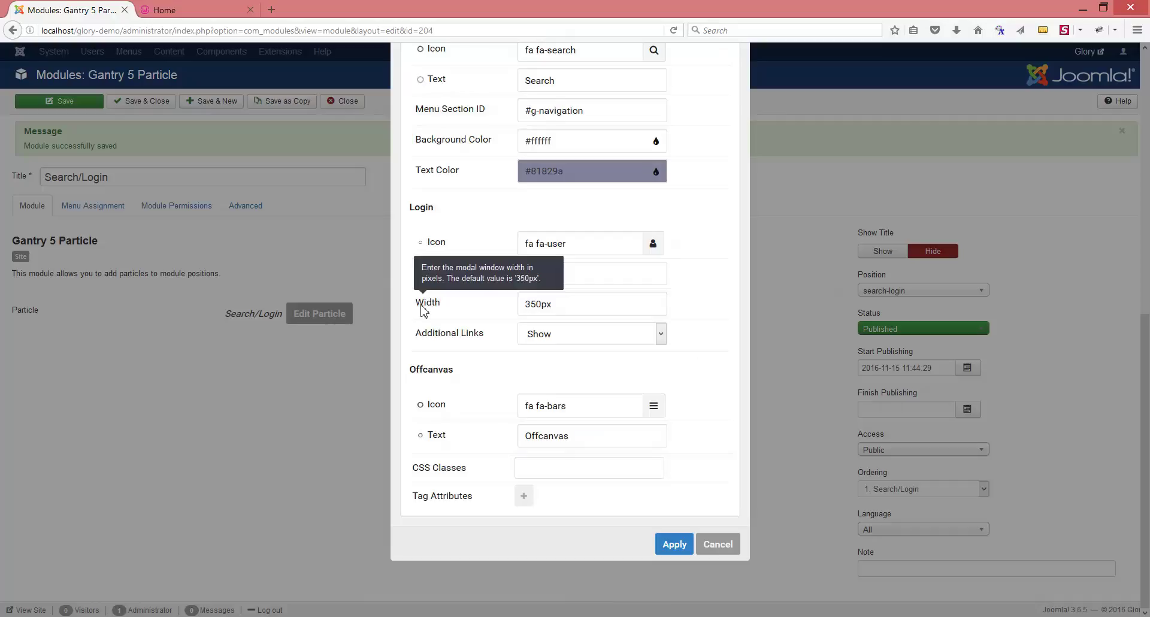
Set the Login modal window's width to 550px, apply the particle settings and save the module.
click(530, 306)
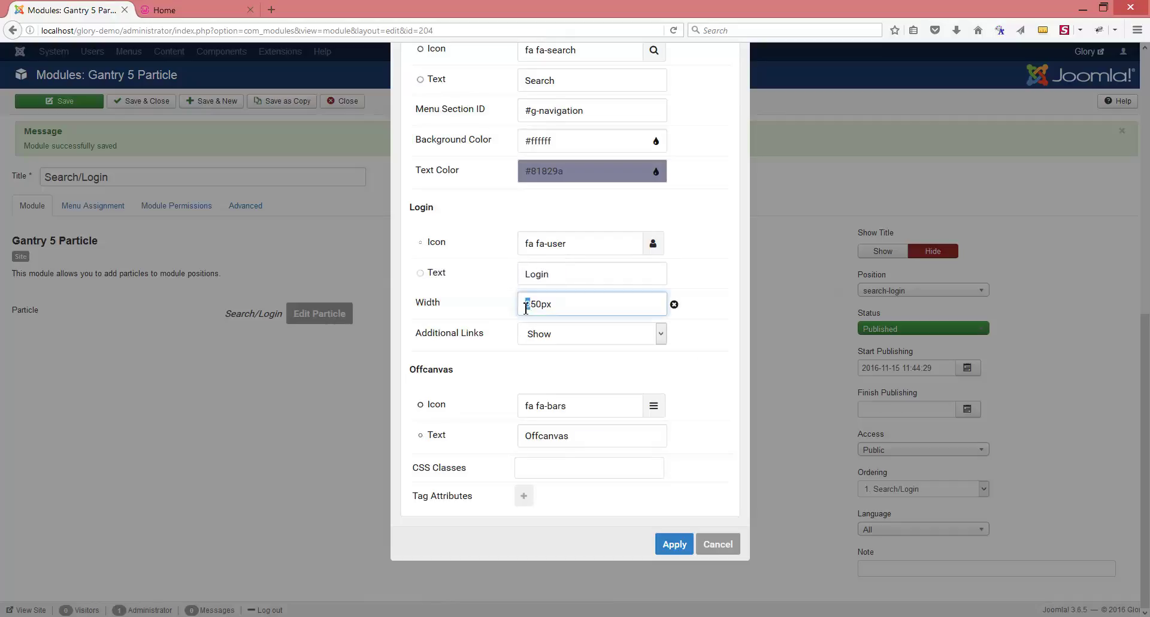
text(5)
click(623, 368)
click(678, 544)
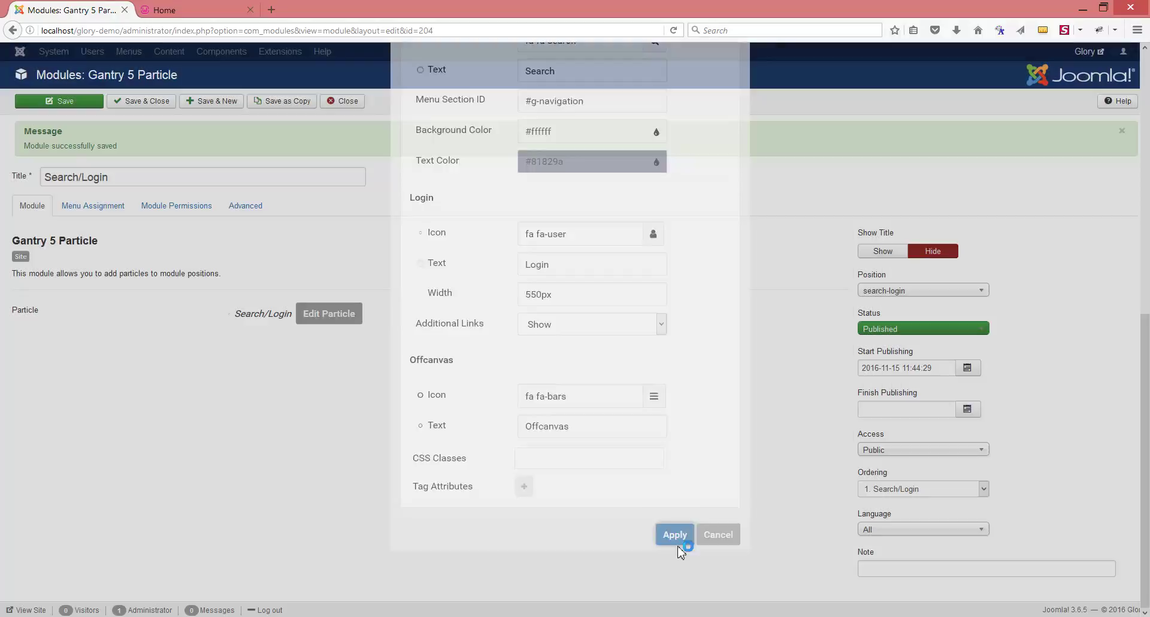
click(75, 107)
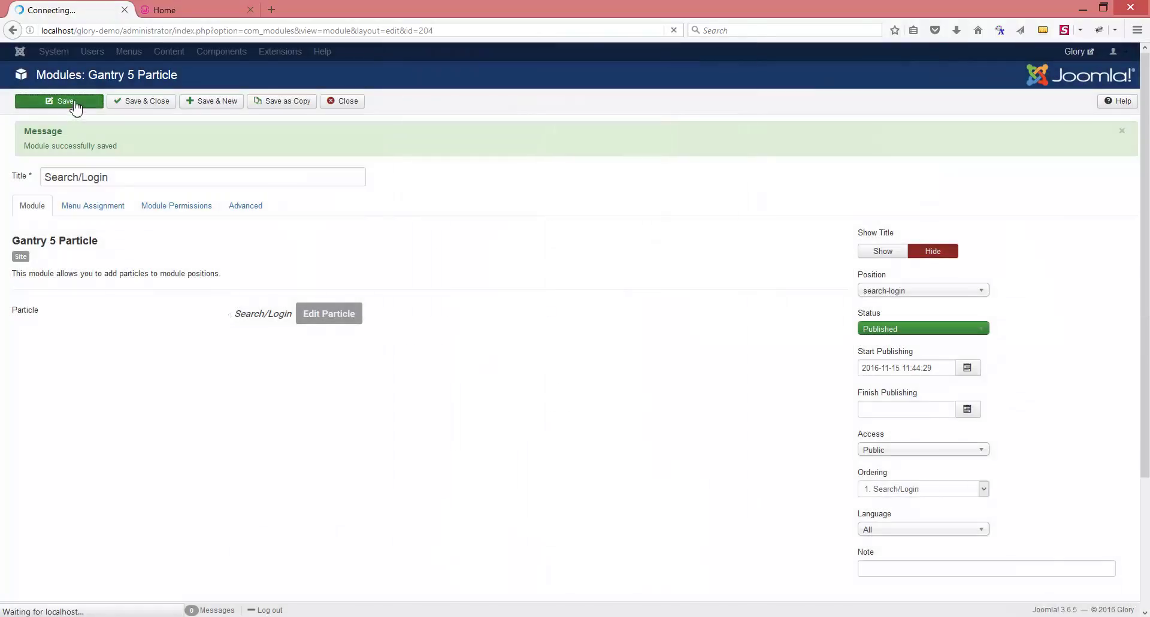
On the demo home page, examine the login window's width and links before and after reloading the page.
click(198, 10)
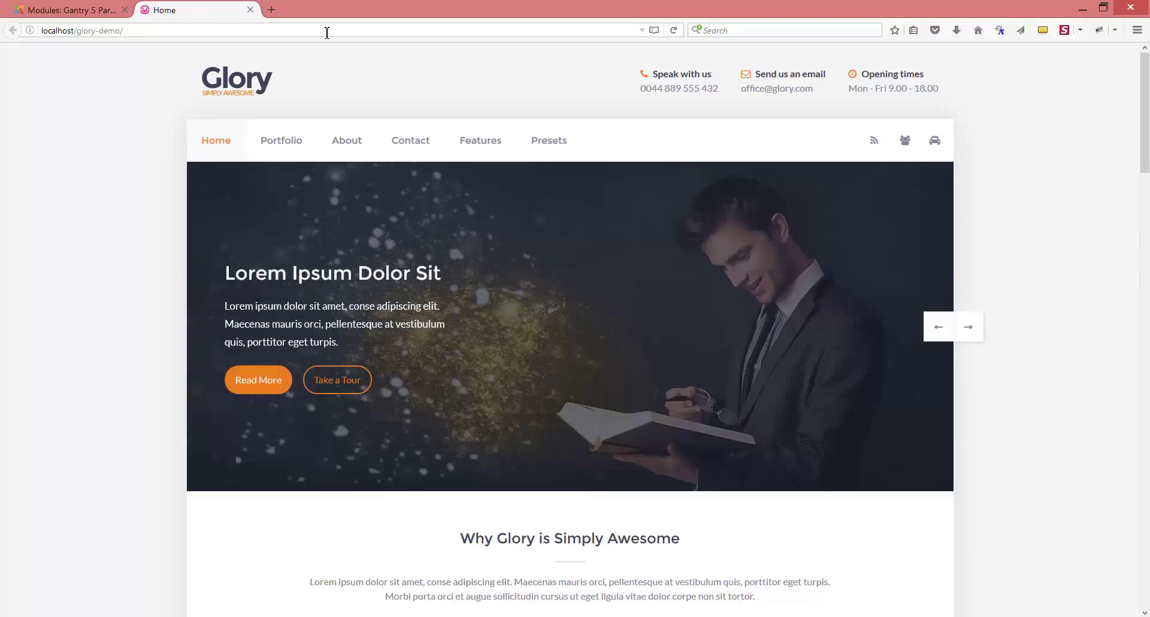
click(905, 144)
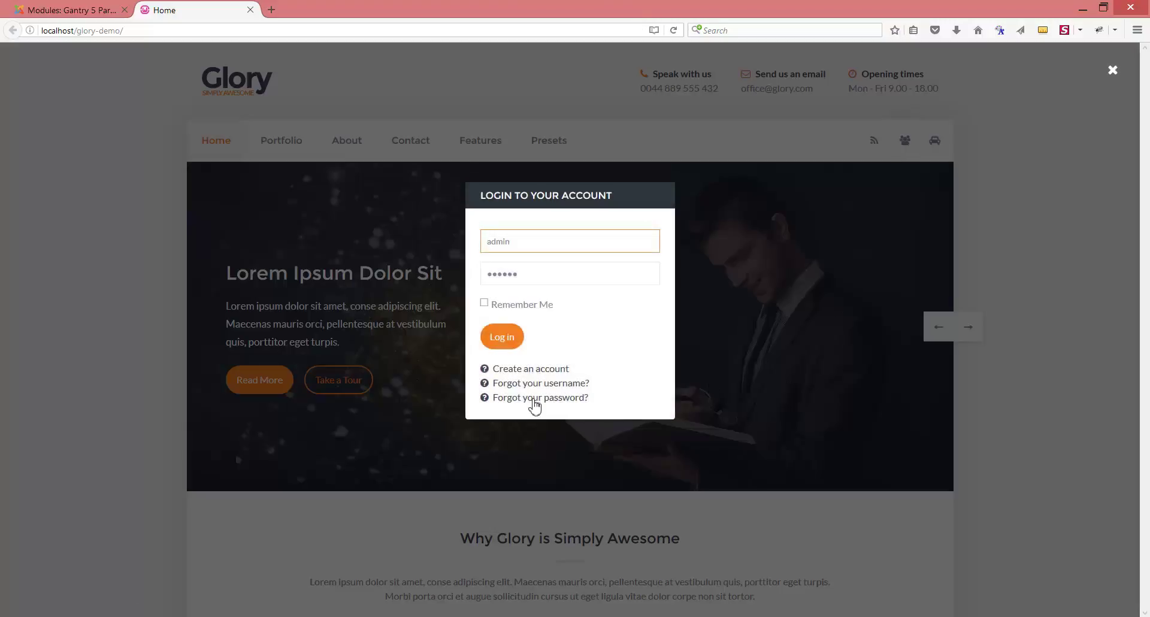
click(758, 249)
click(673, 30)
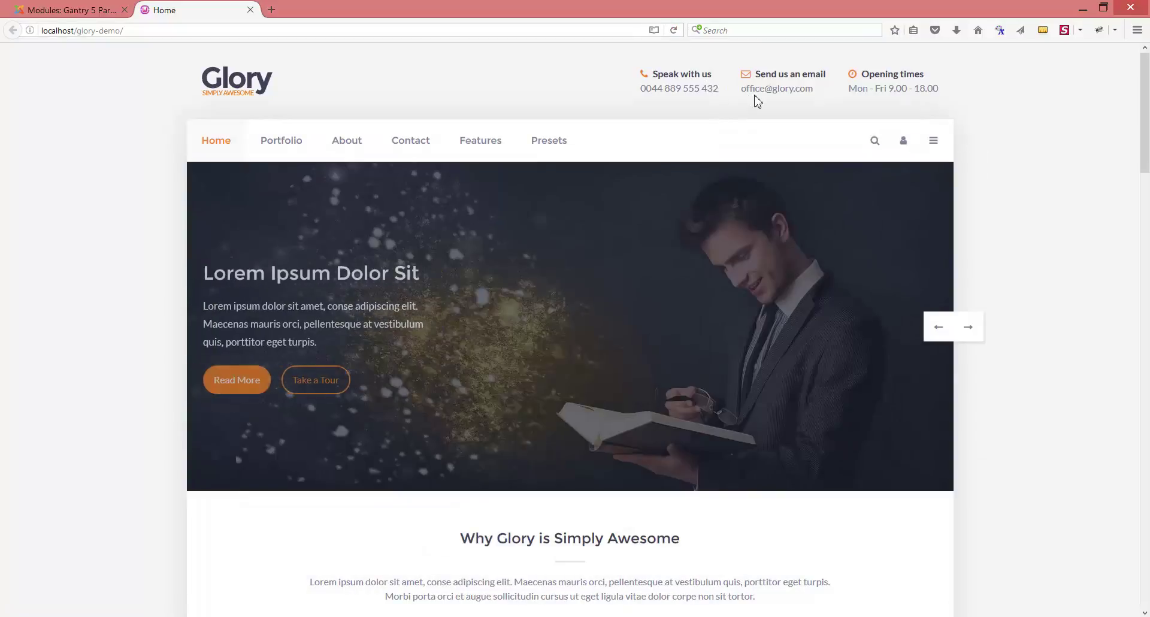
click(904, 142)
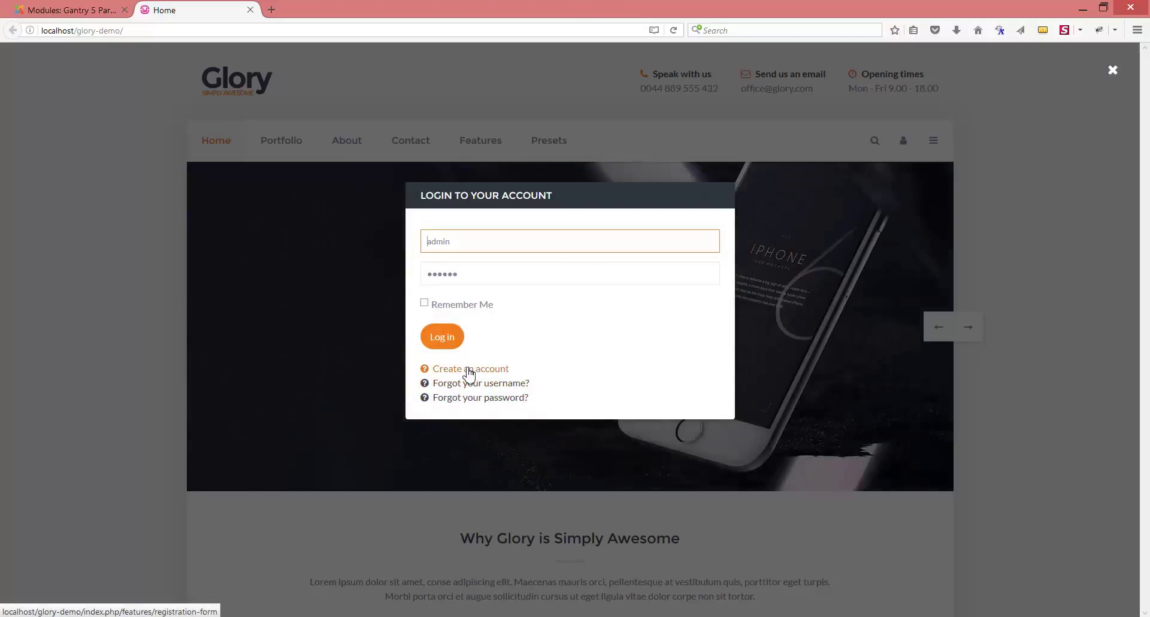
click(364, 311)
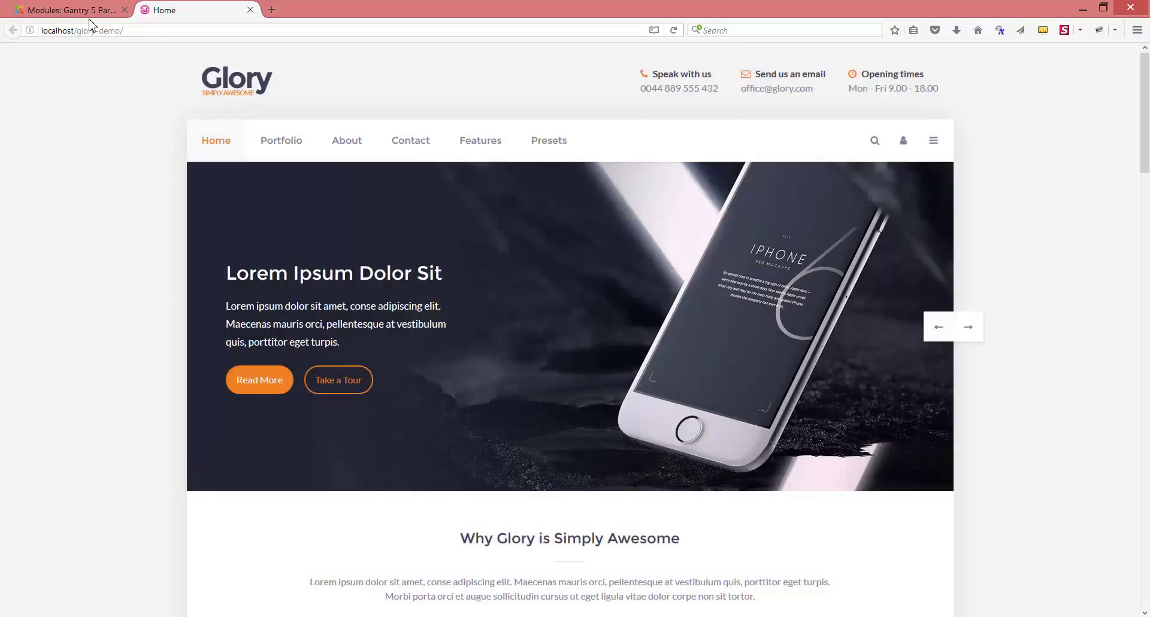
Reopen the Search/Login particle in the Joomla administrator, hide the login window's additional links, and save the module with the applied settings.
click(72, 10)
click(319, 313)
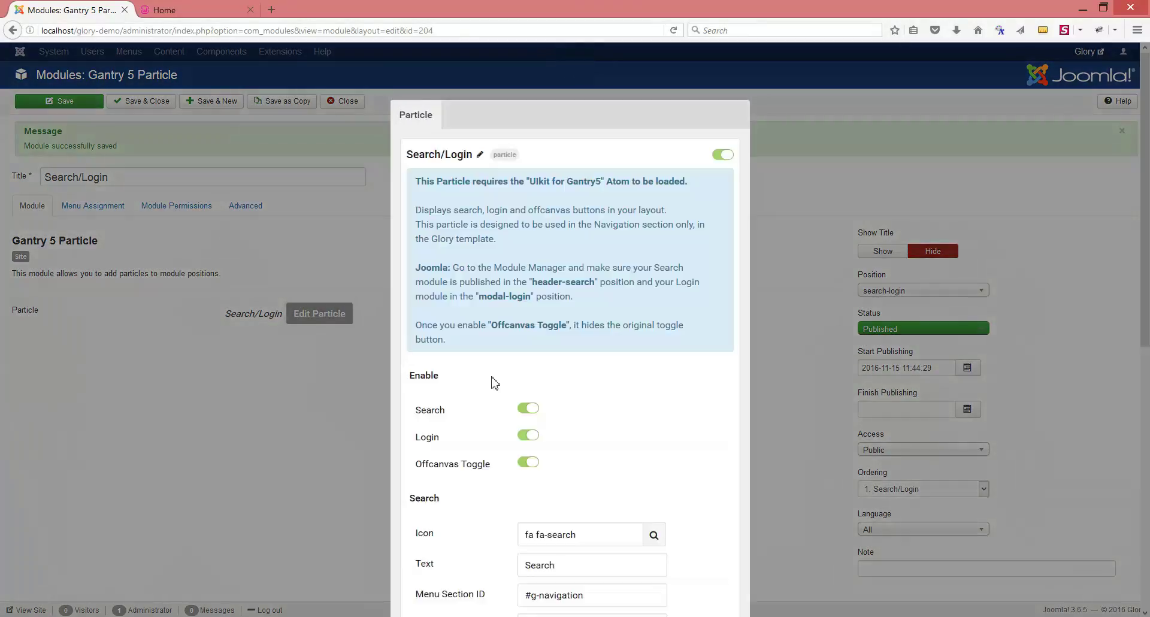
scroll(729, 451, down, 6)
mouse_move(433, 457)
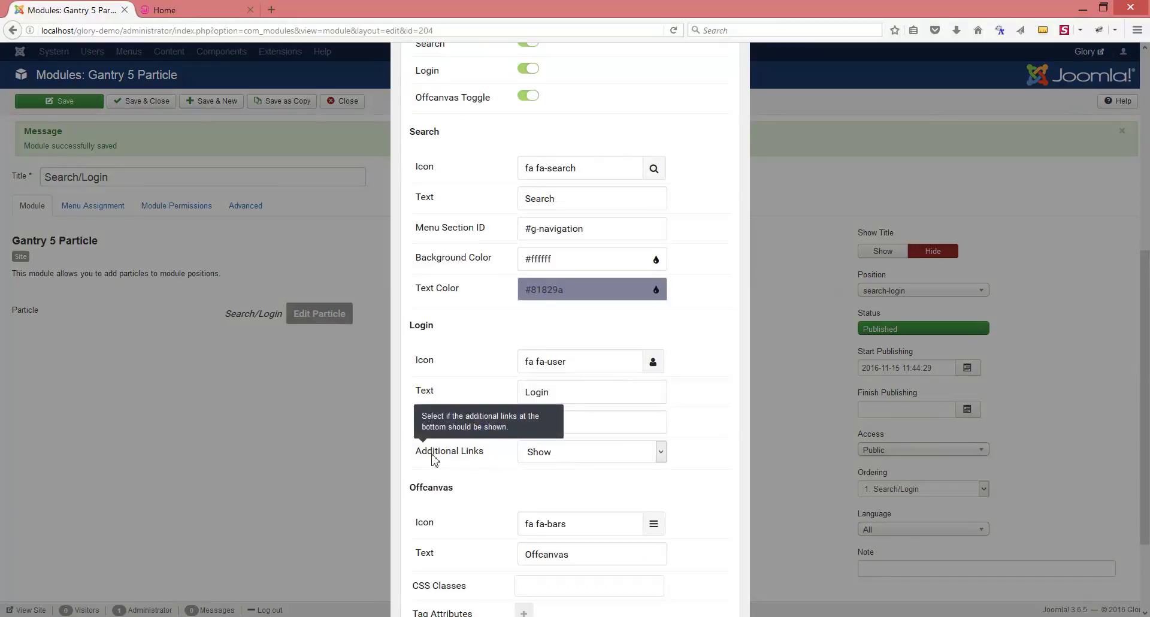
click(551, 453)
click(540, 476)
scroll(761, 491, down, 1)
scroll(759, 485, down, 2)
click(673, 545)
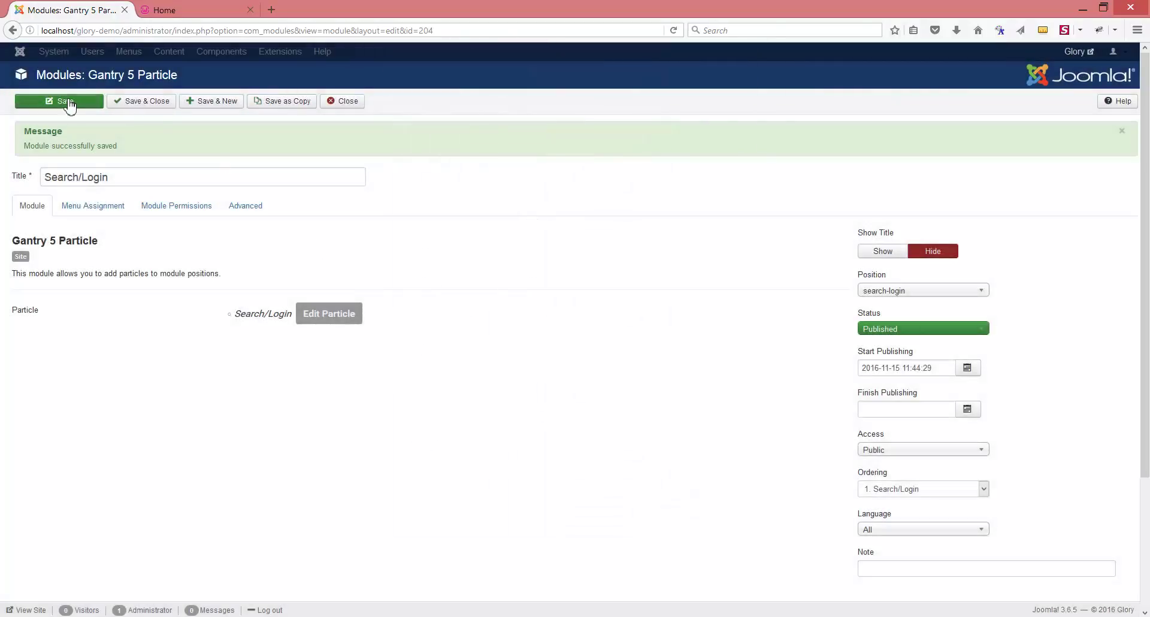
click(70, 103)
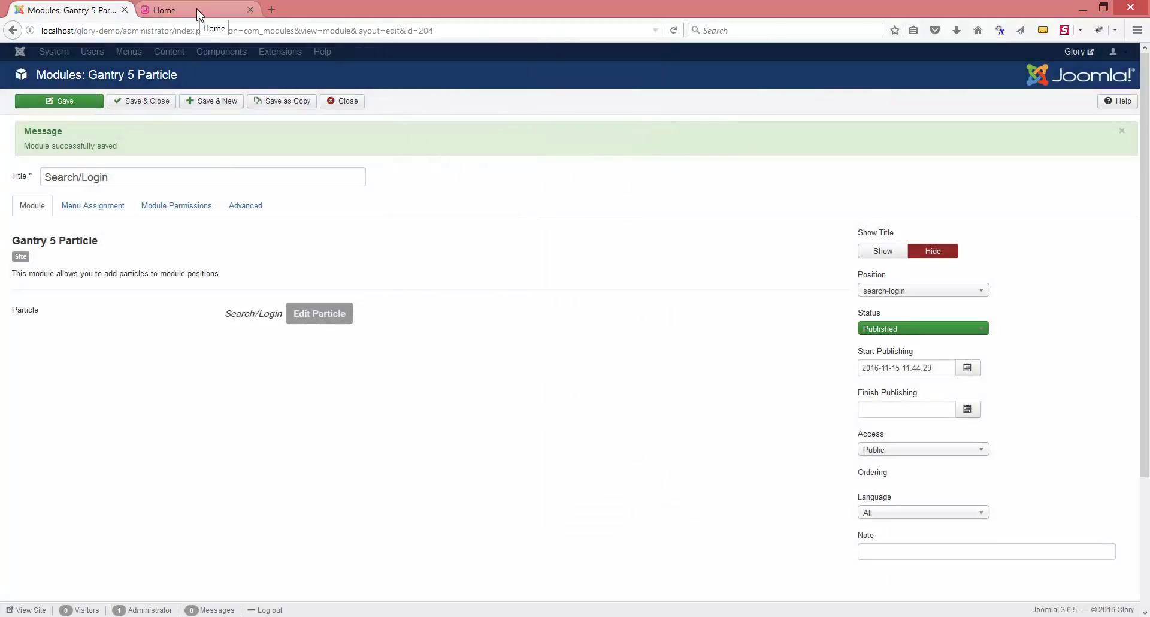
Reload the demo home page and check the area below the Log in button in the login window for additional links.
click(200, 10)
click(673, 30)
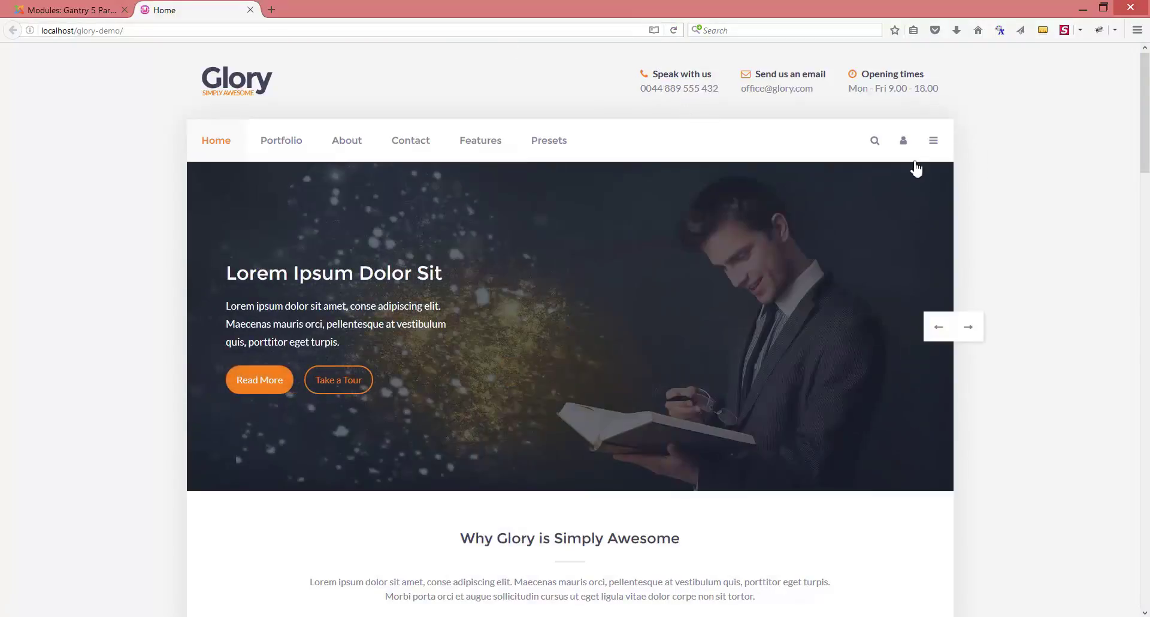
click(903, 141)
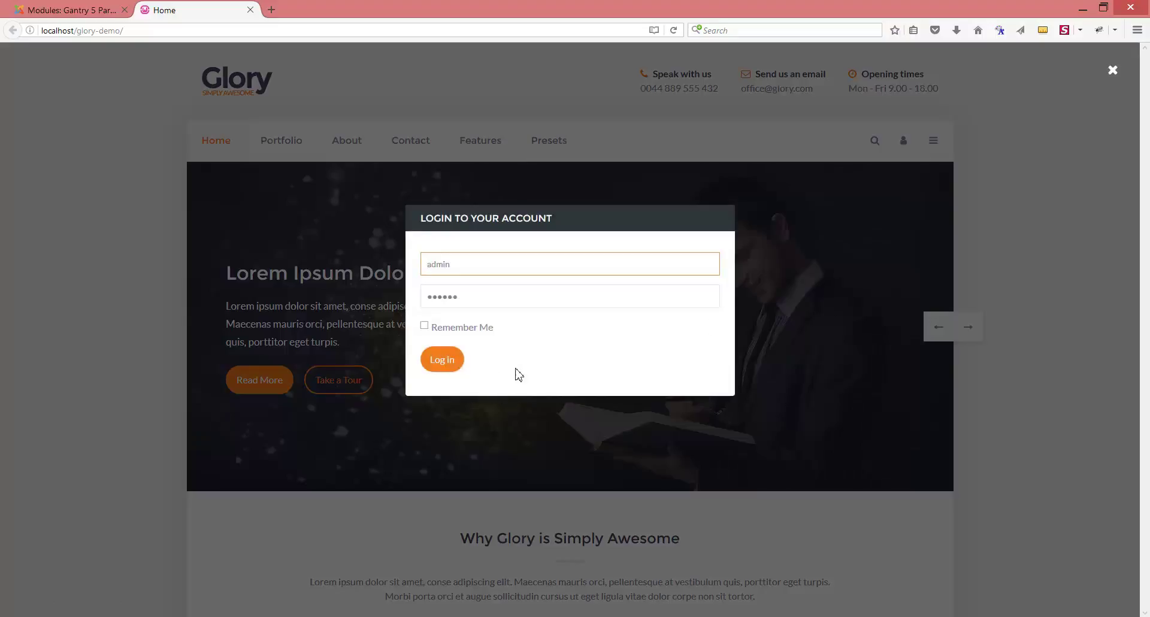
click(834, 375)
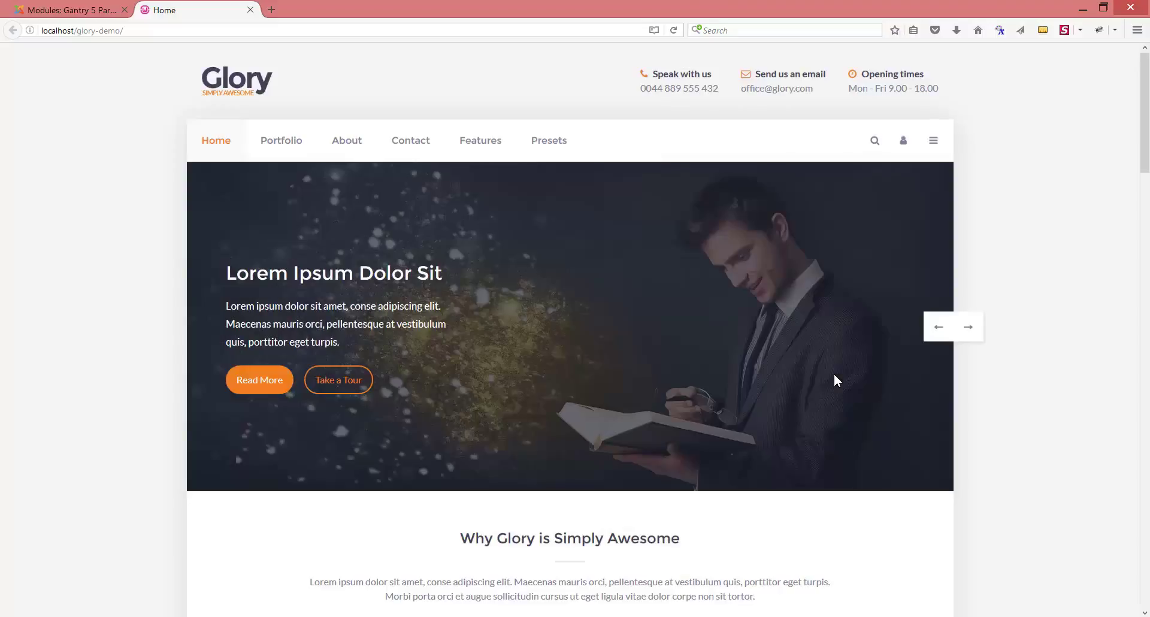